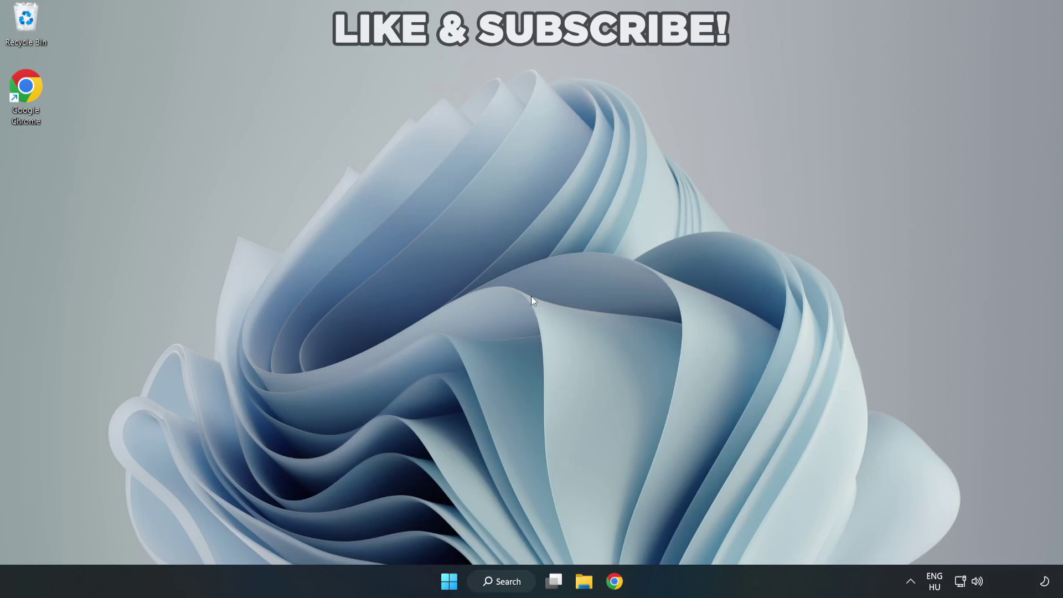
# Search for 'device manager' and launch Device Manager from the results.
pyautogui.click(507, 582)
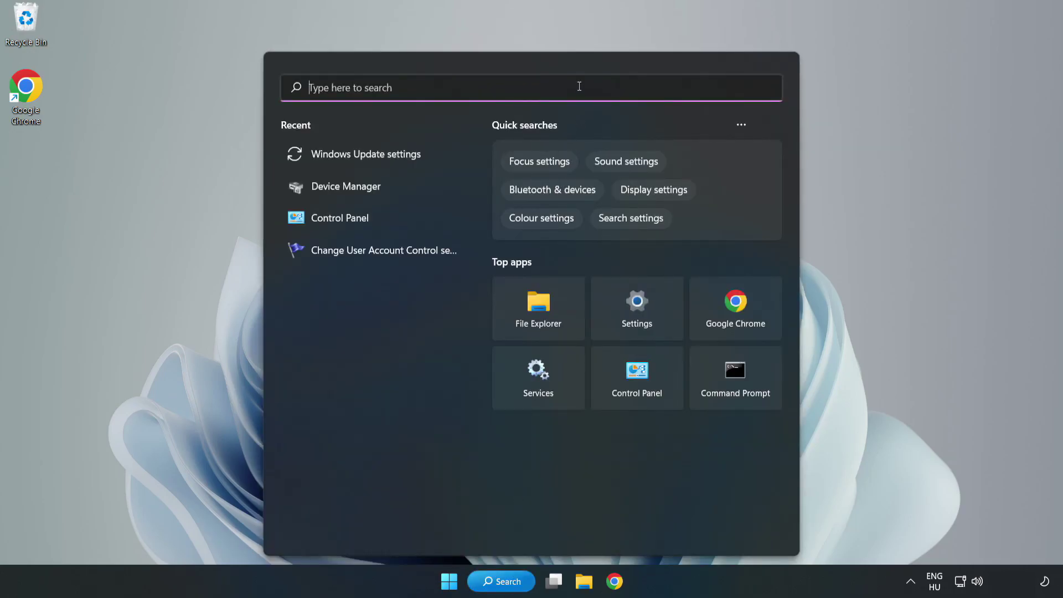
pyautogui.write('device')
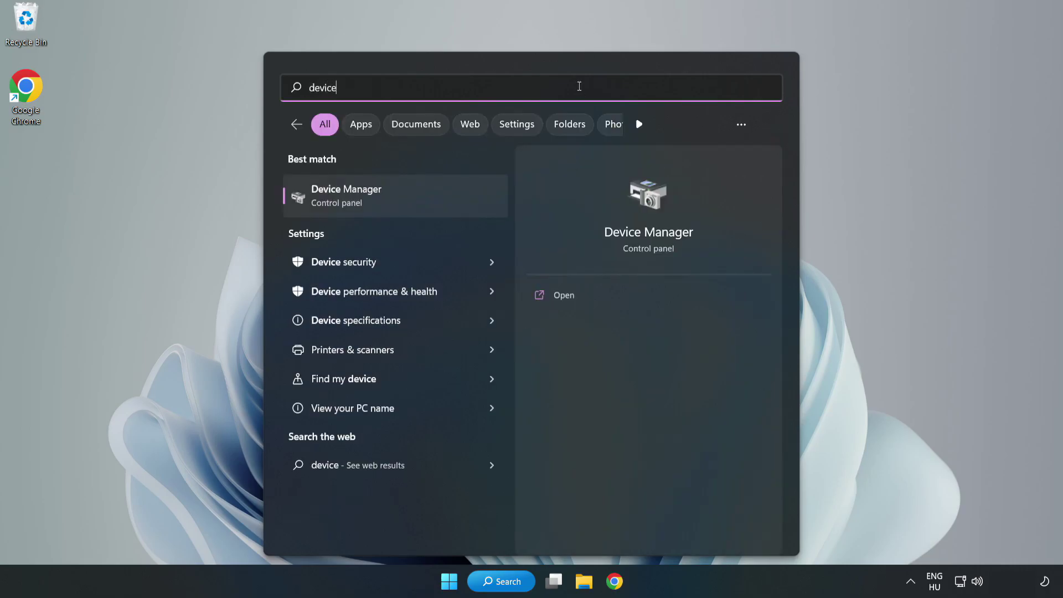
pyautogui.write(' manager')
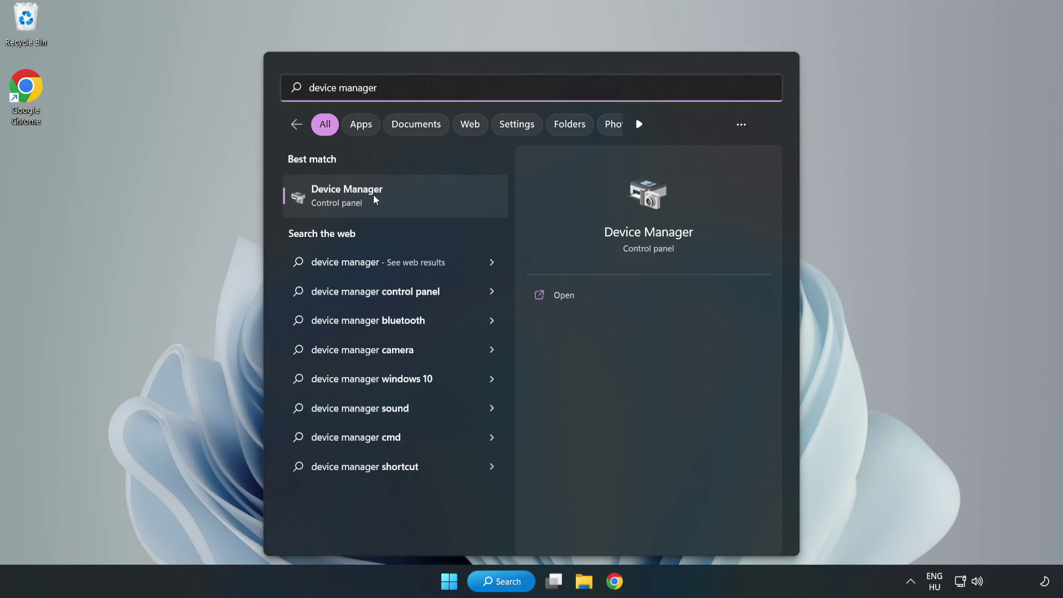
pyautogui.click(395, 204)
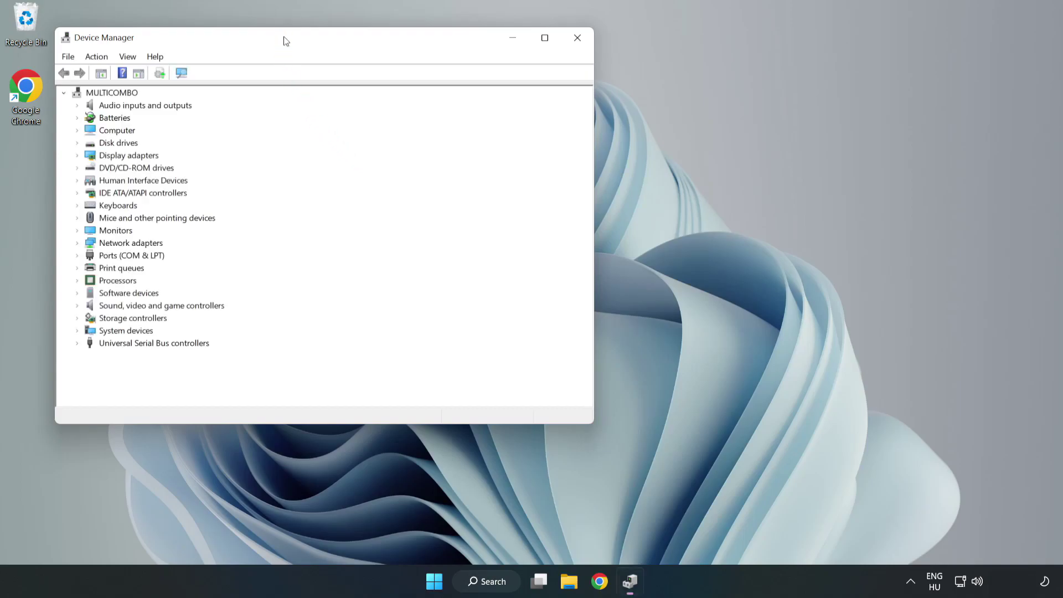
# Start a driver update for the VMware SVGA 3D adapter under Display adapters.
pyautogui.moveTo(286, 41); pyautogui.dragTo(476, 96)
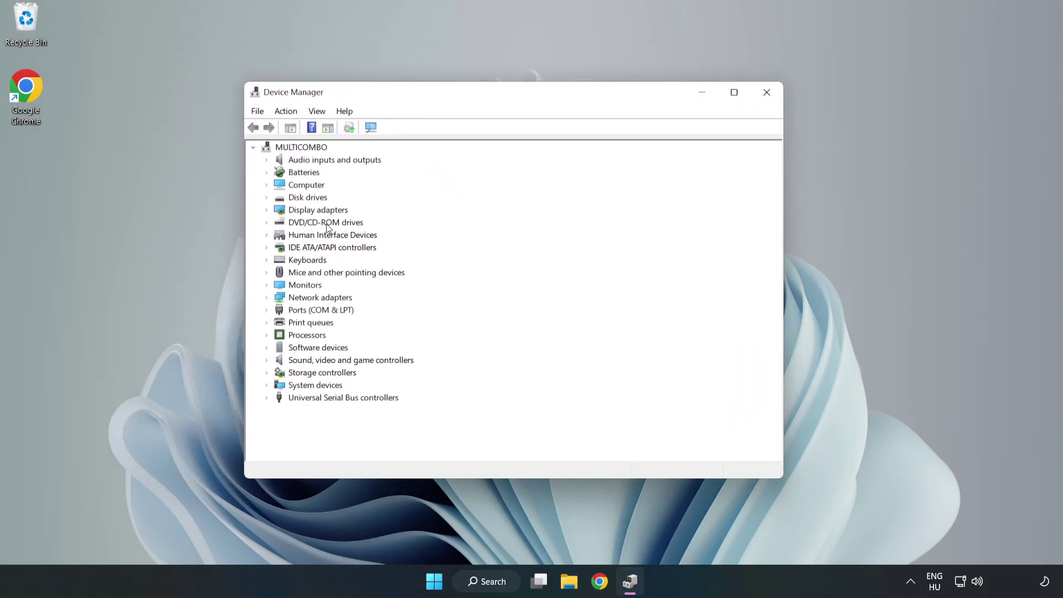
pyautogui.click(284, 214)
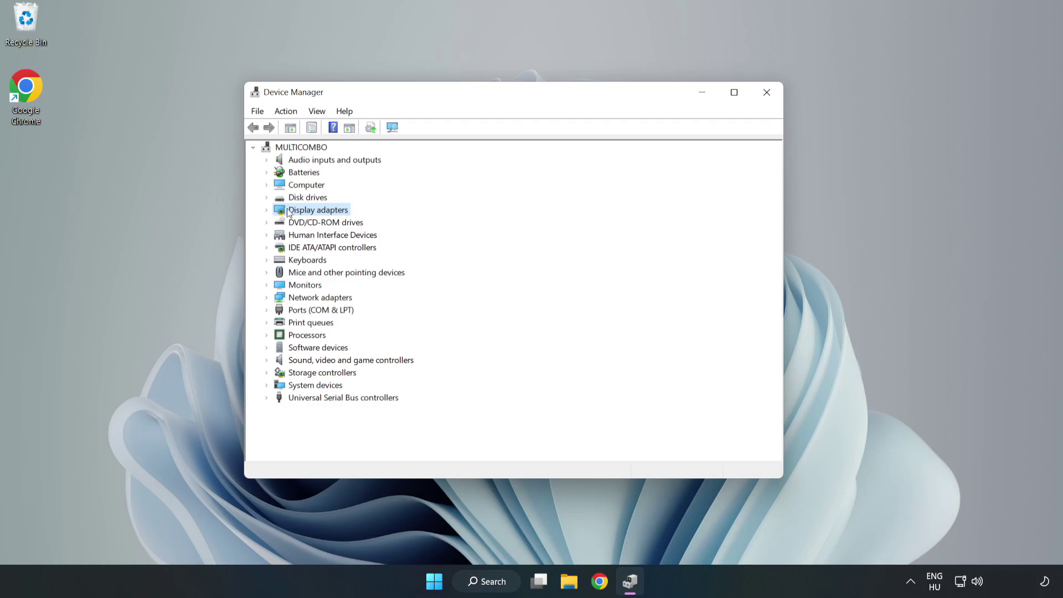
pyautogui.click(266, 210)
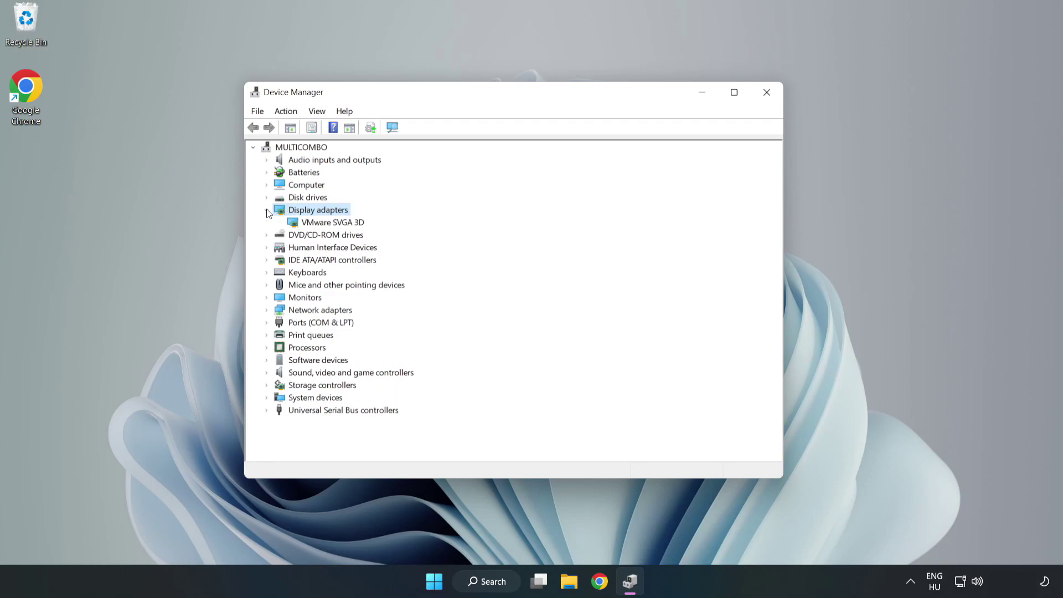
pyautogui.click(296, 227)
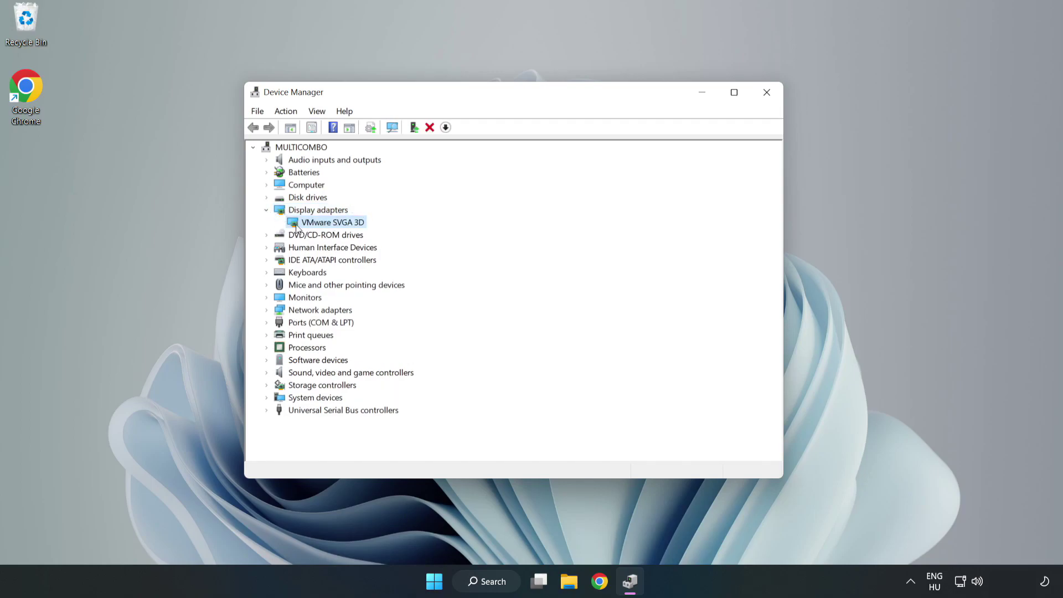
pyautogui.rightClick(330, 227)
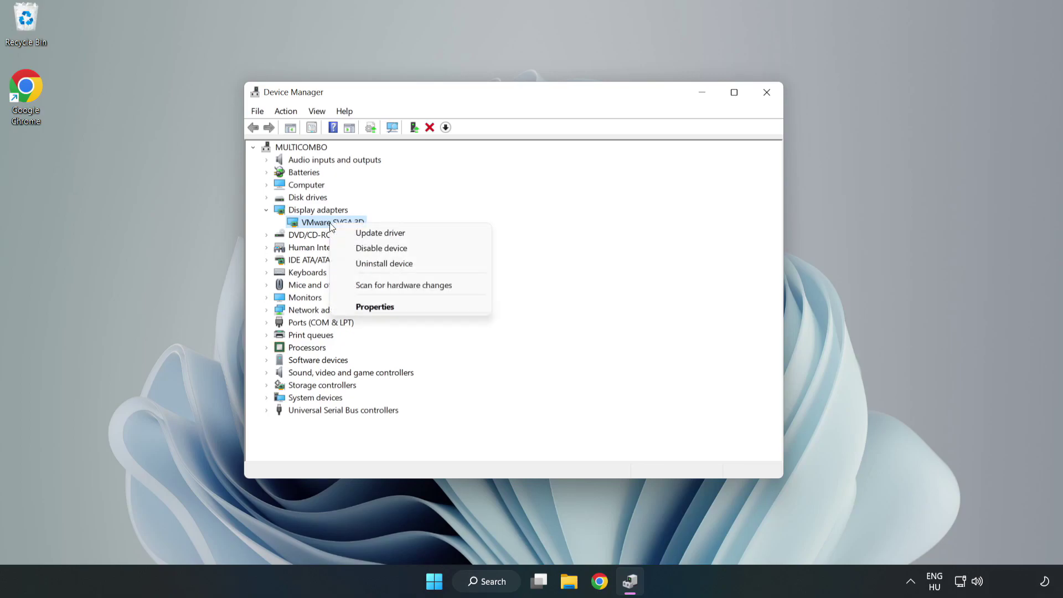
pyautogui.click(412, 238)
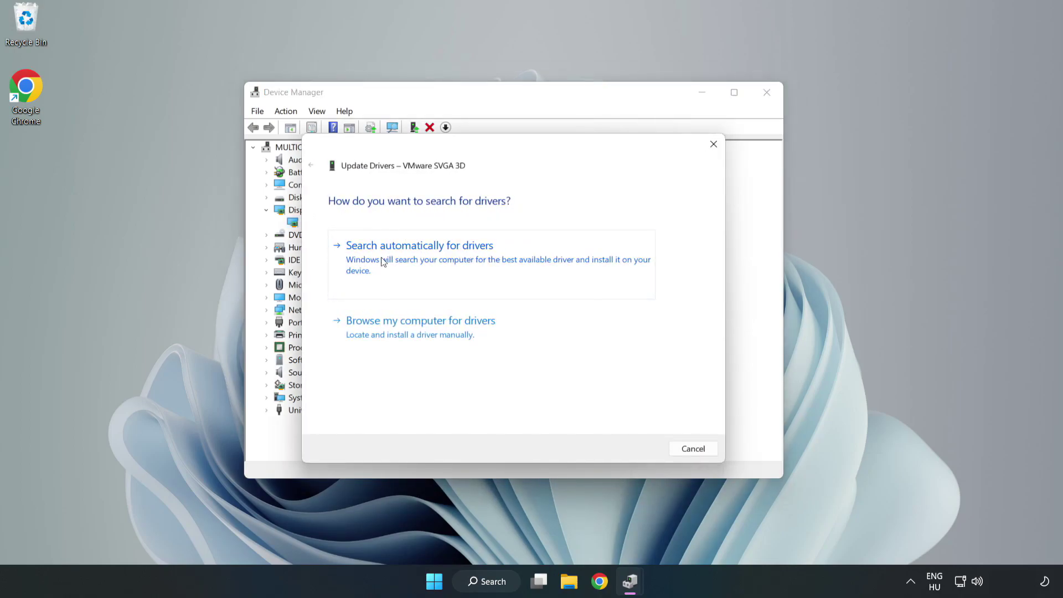
# Search automatically for a VMware SVGA 3D driver, then close the wizard and Device Manager.
pyautogui.click(423, 258)
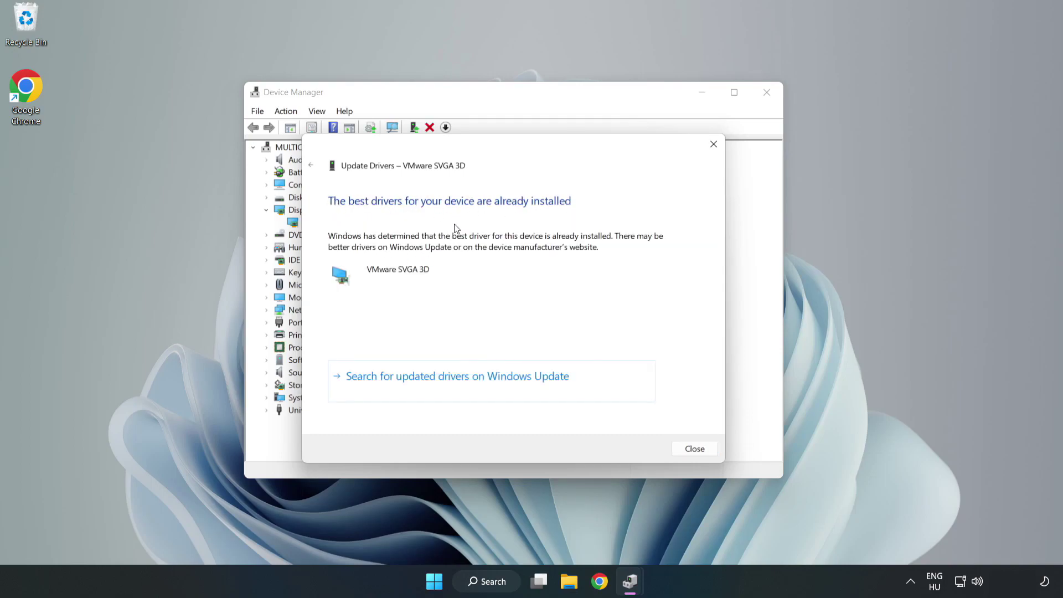
pyautogui.click(700, 451)
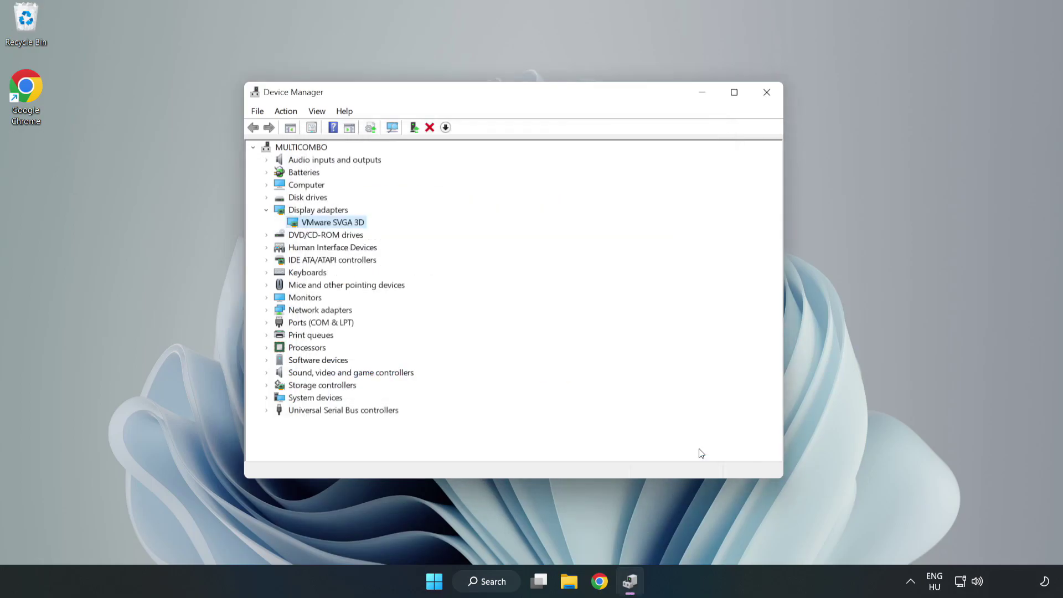
pyautogui.click(768, 98)
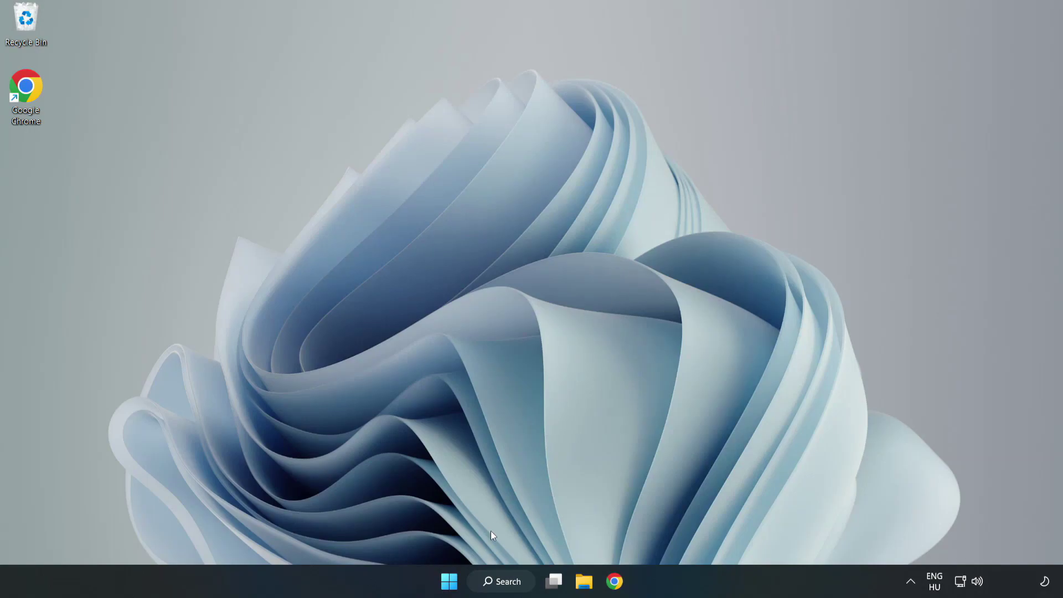
# Search for 'updates' and open Windows Update settings.
pyautogui.click(508, 585)
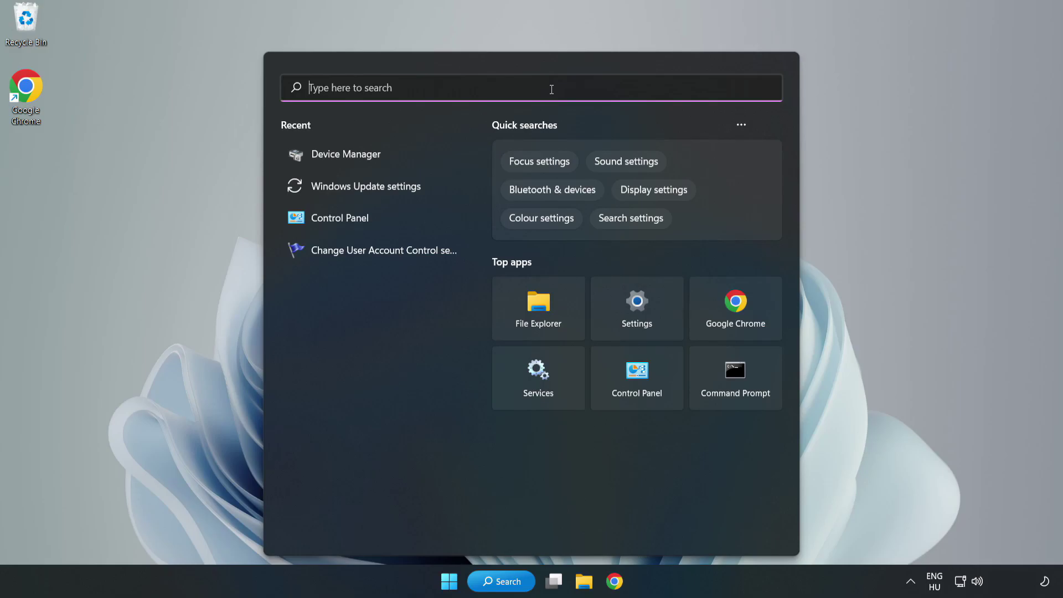
pyautogui.write('updates')
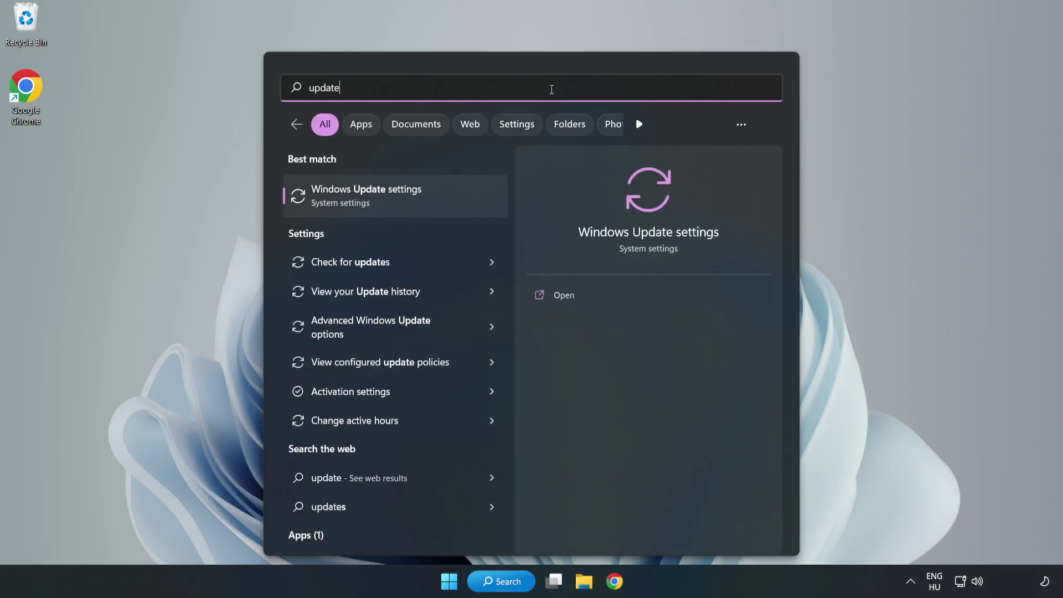
pyautogui.click(379, 200)
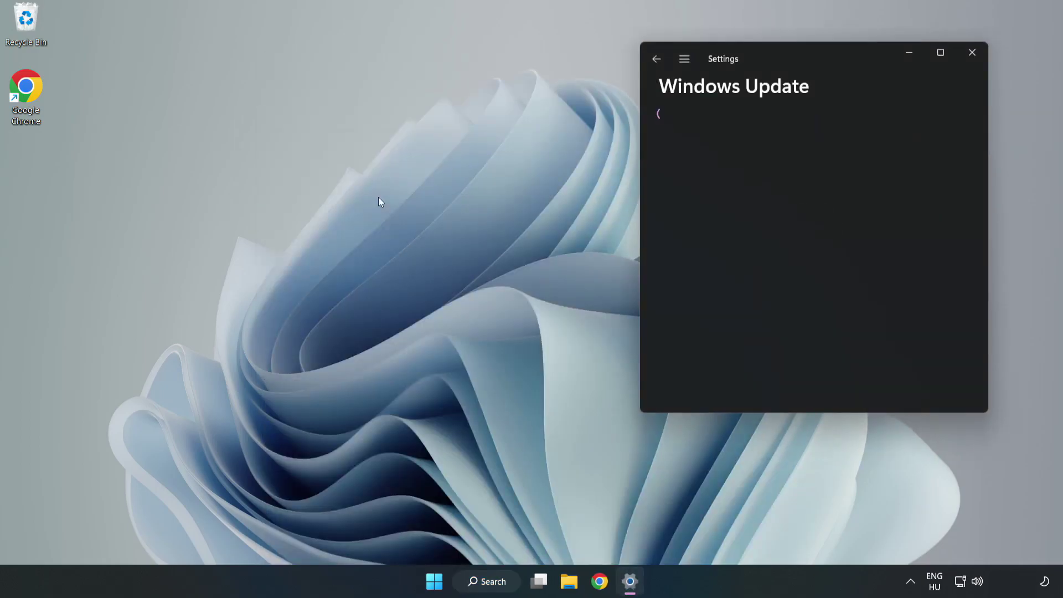
# Maximize Settings and check for Windows updates, installing Defender update KB2267602.
pyautogui.click(940, 52)
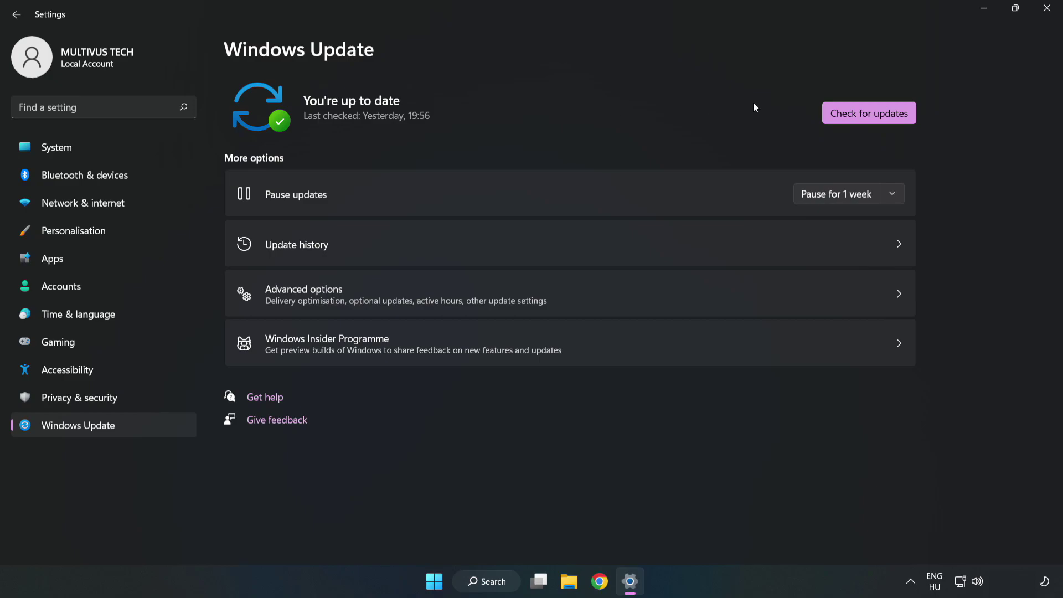
pyautogui.click(872, 115)
# Close Settings and open the YOUR NOT WORKING APP shortcut's Properties, centred on screen.
pyautogui.click(1049, 15)
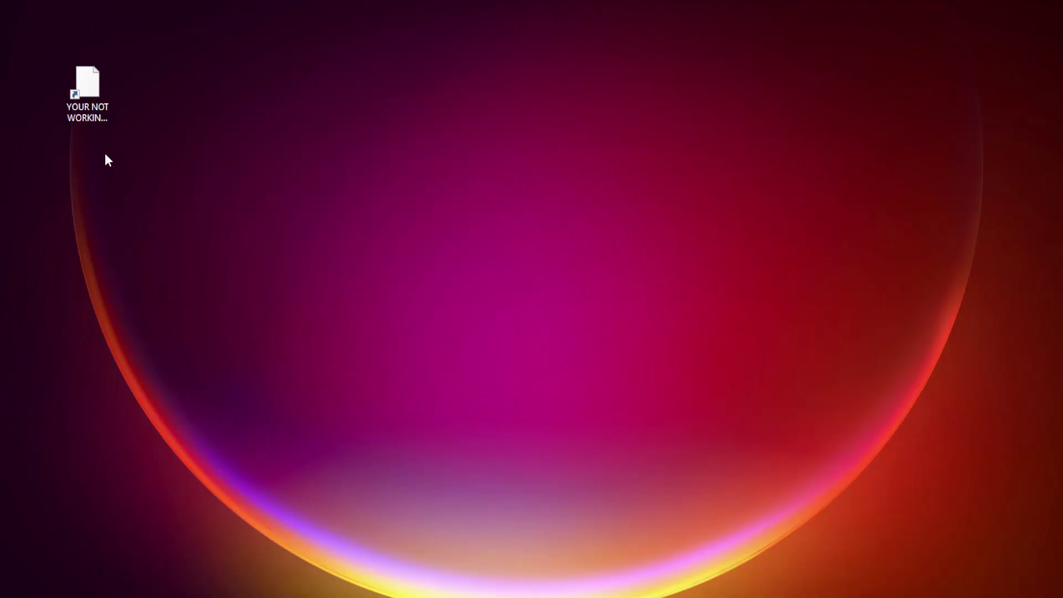
pyautogui.click(62, 111)
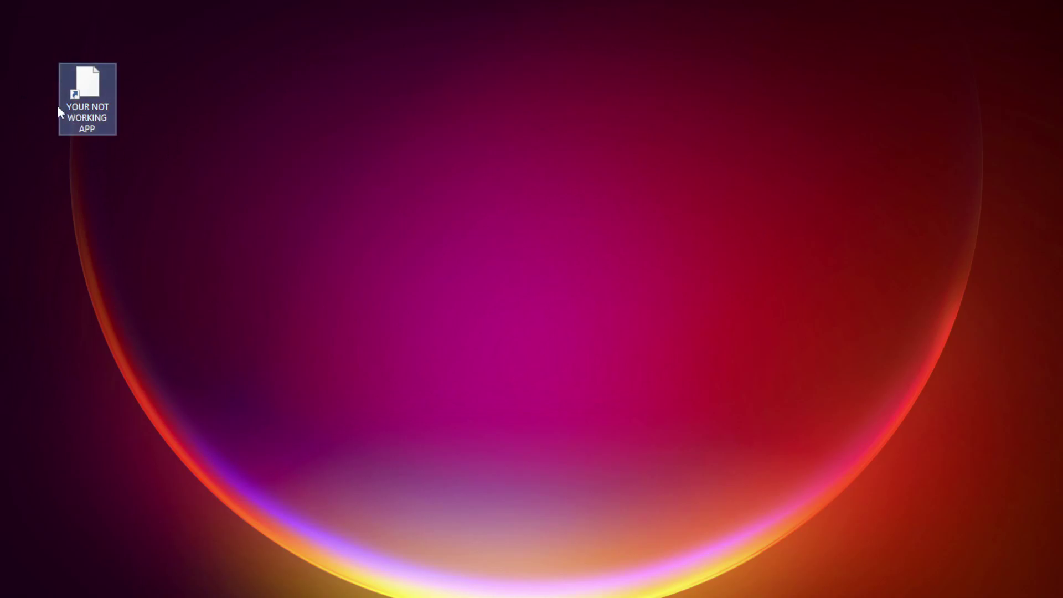
pyautogui.rightClick(86, 80)
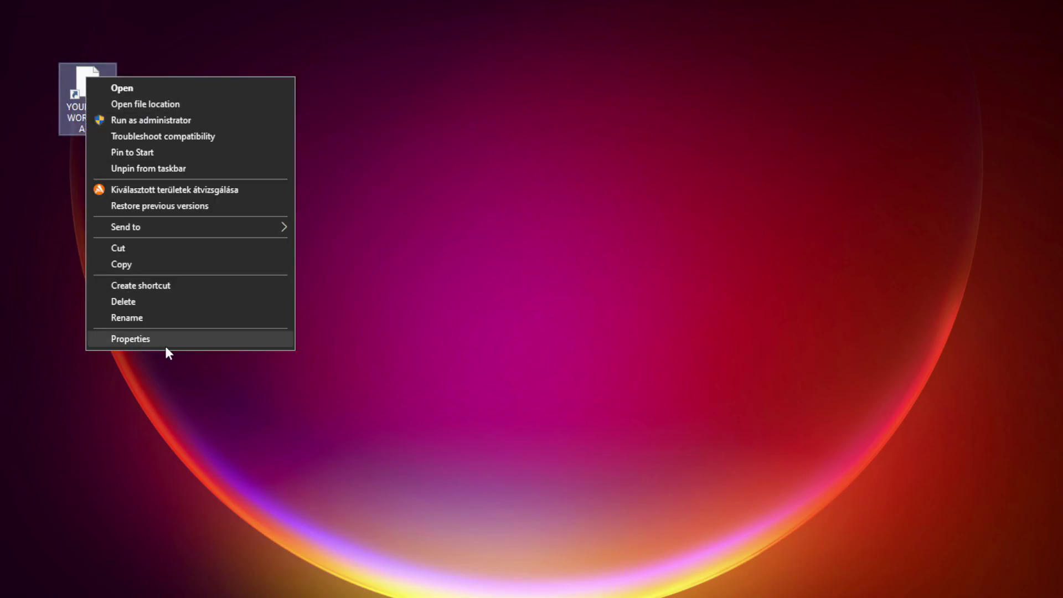
pyautogui.click(213, 339)
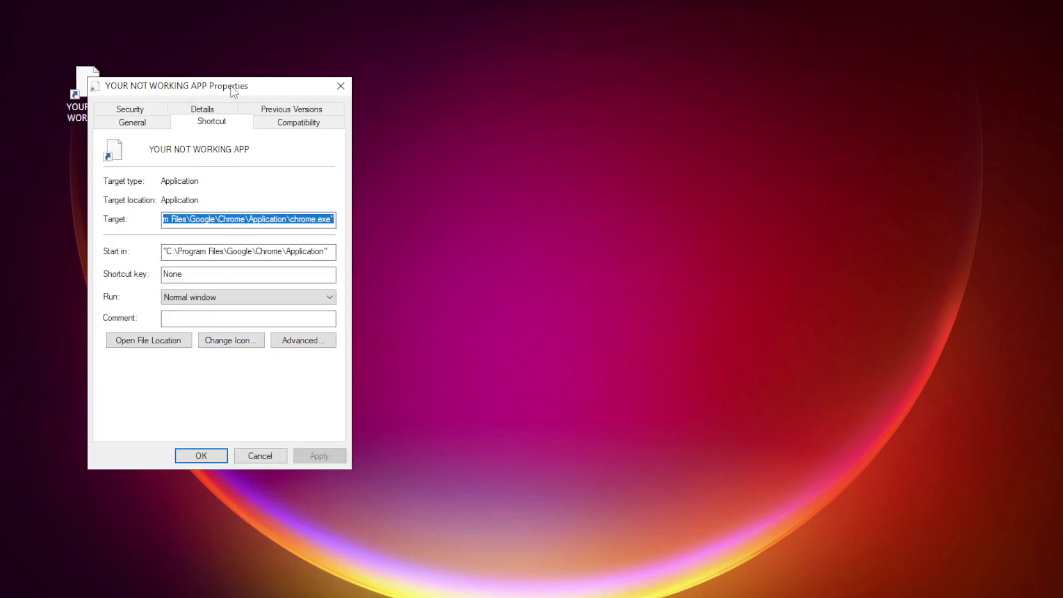
pyautogui.moveTo(234, 90); pyautogui.dragTo(537, 118)
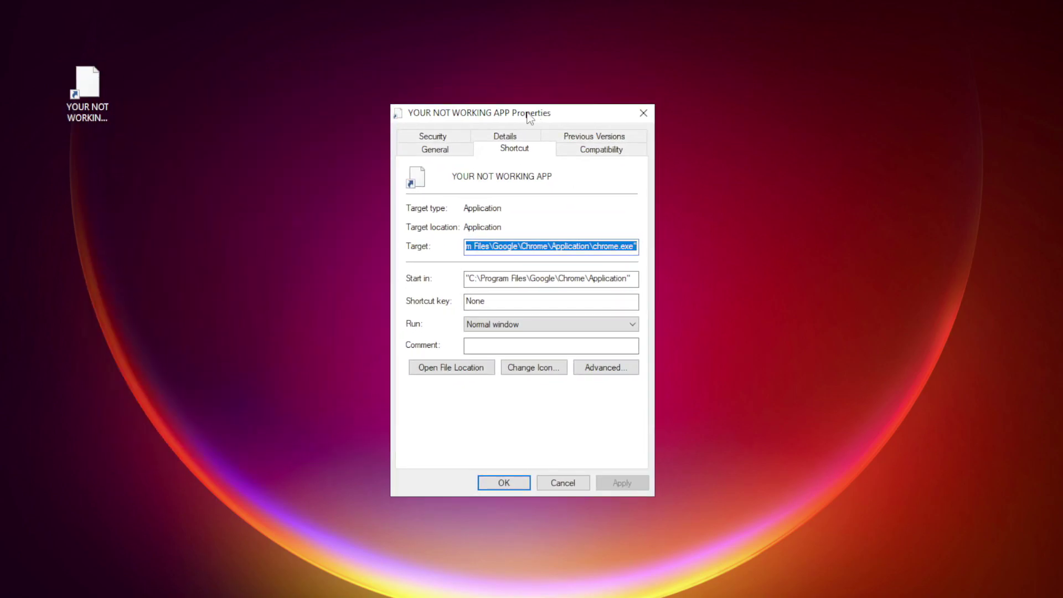
# Set the shortcut to Windows 8 compatibility mode, run as administrator, no fullscreen optimizations, and save.
pyautogui.click(621, 151)
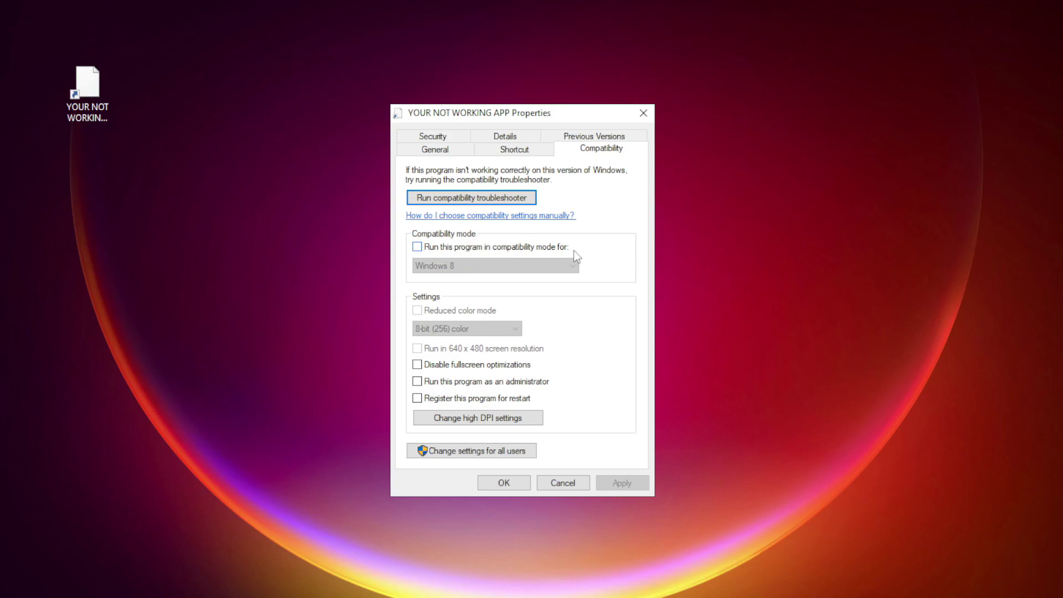
pyautogui.click(433, 247)
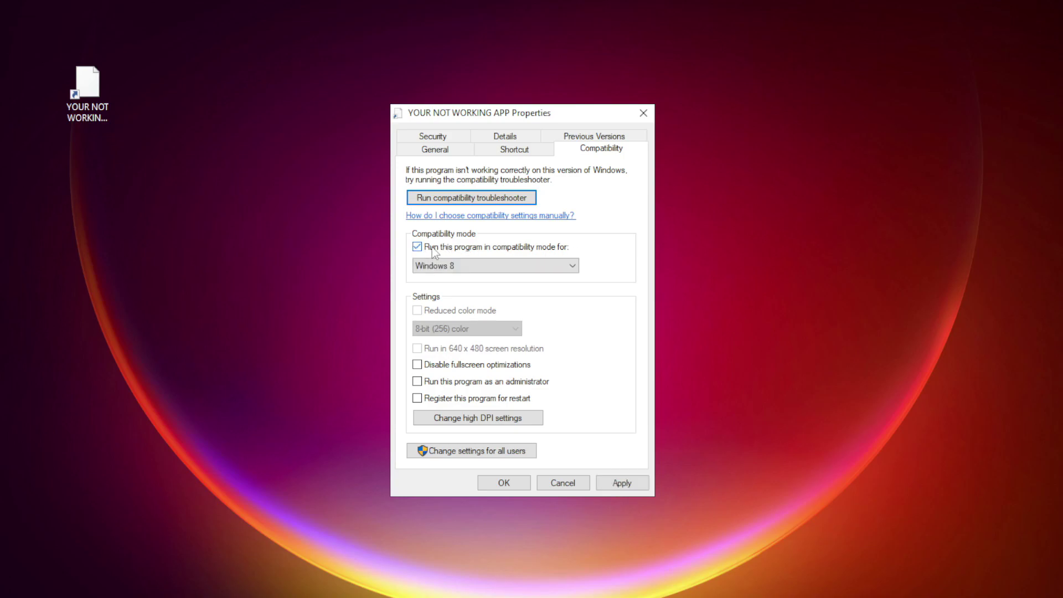
pyautogui.click(474, 266)
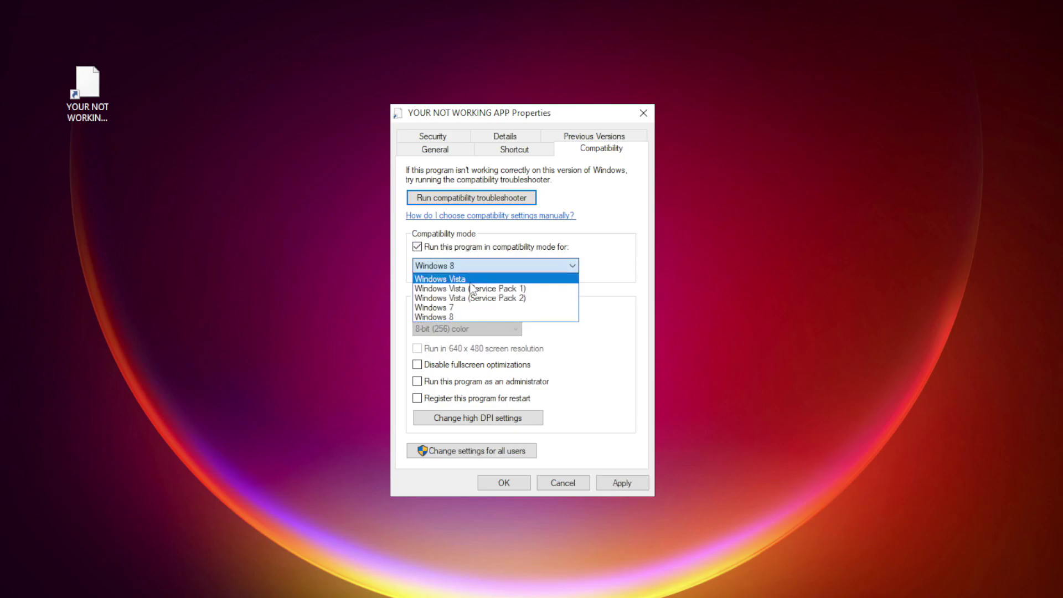
pyautogui.click(464, 315)
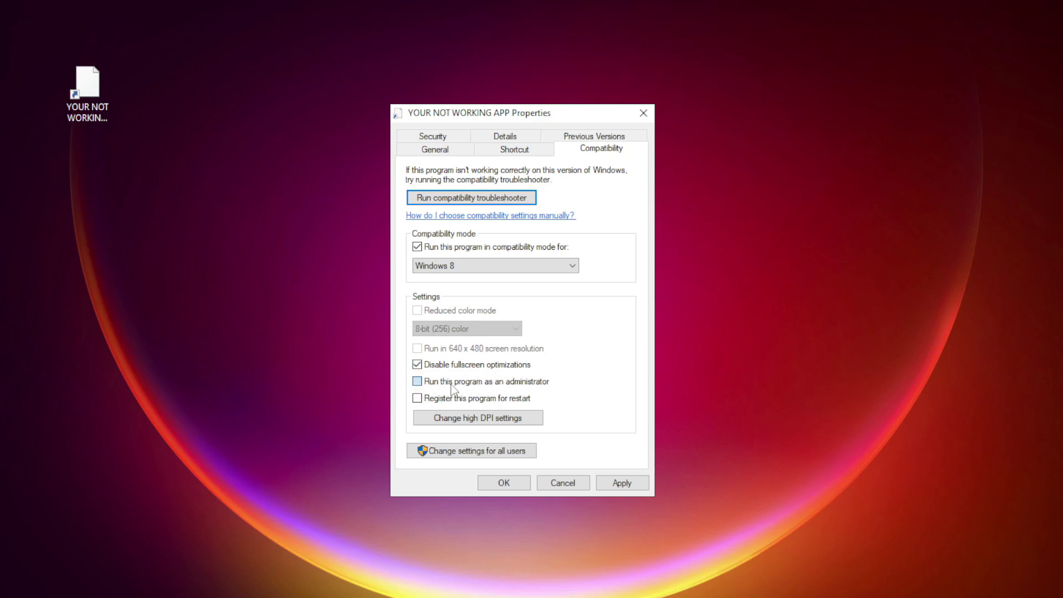
pyautogui.click(431, 383)
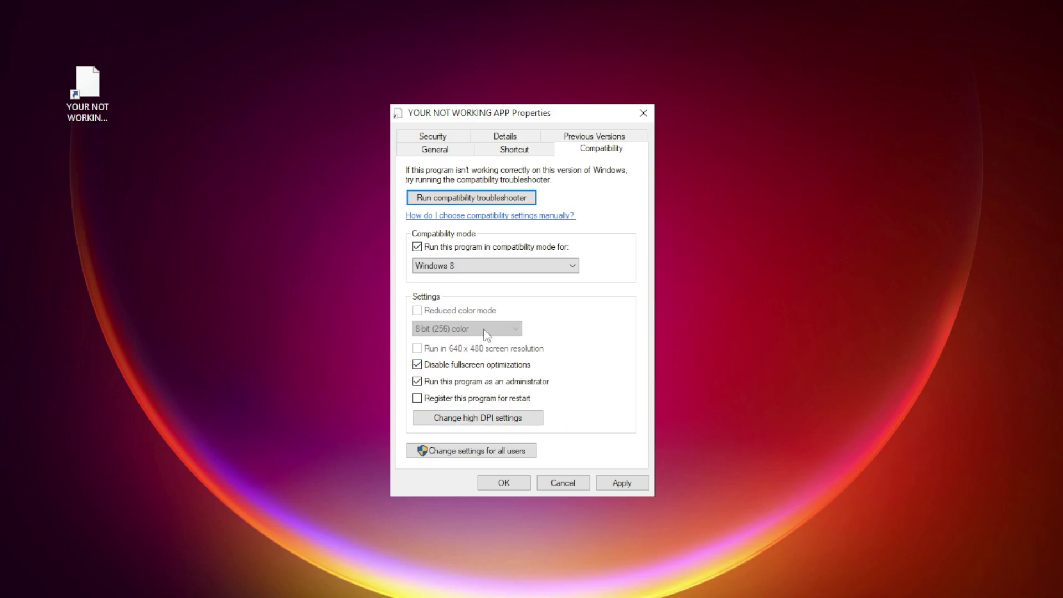
pyautogui.click(632, 487)
pyautogui.click(505, 485)
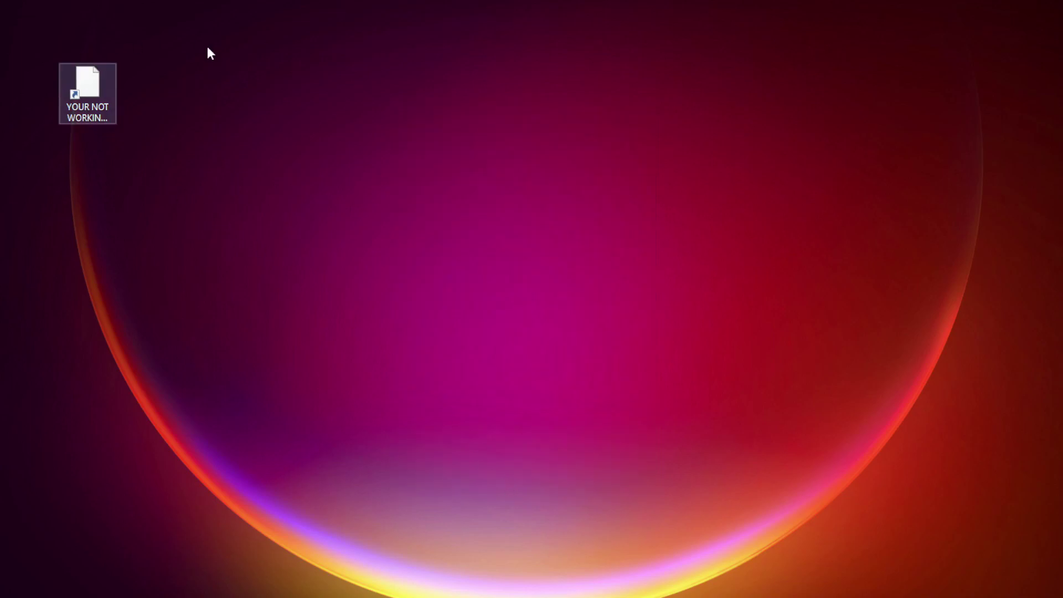
# Launch the YOUR NOT WORKING APP shortcut, then bring up the Start button's quick-link menu.
pyautogui.doubleClick(82, 95)
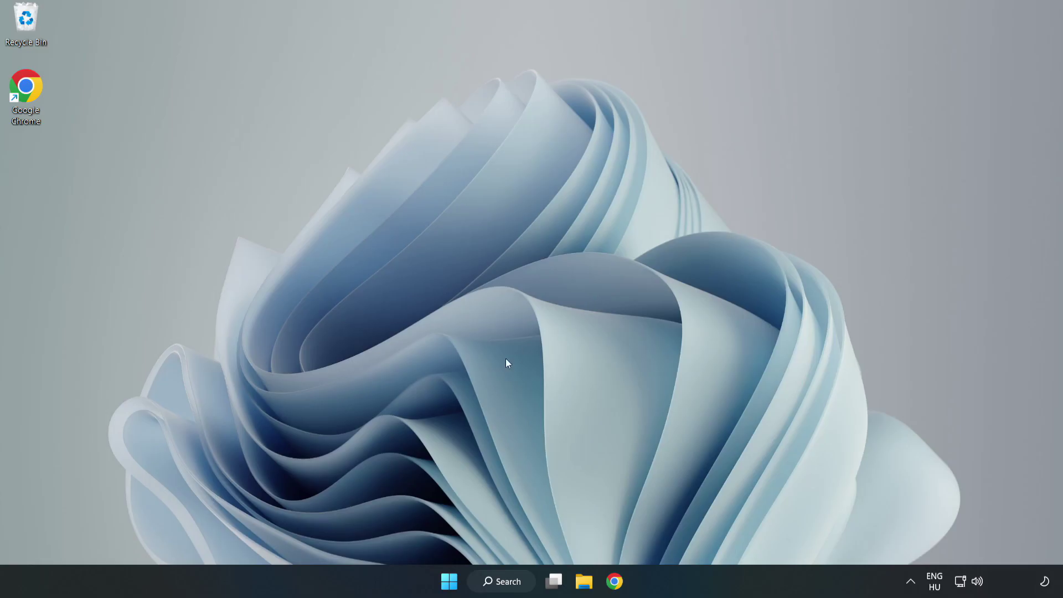
pyautogui.rightClick(450, 584)
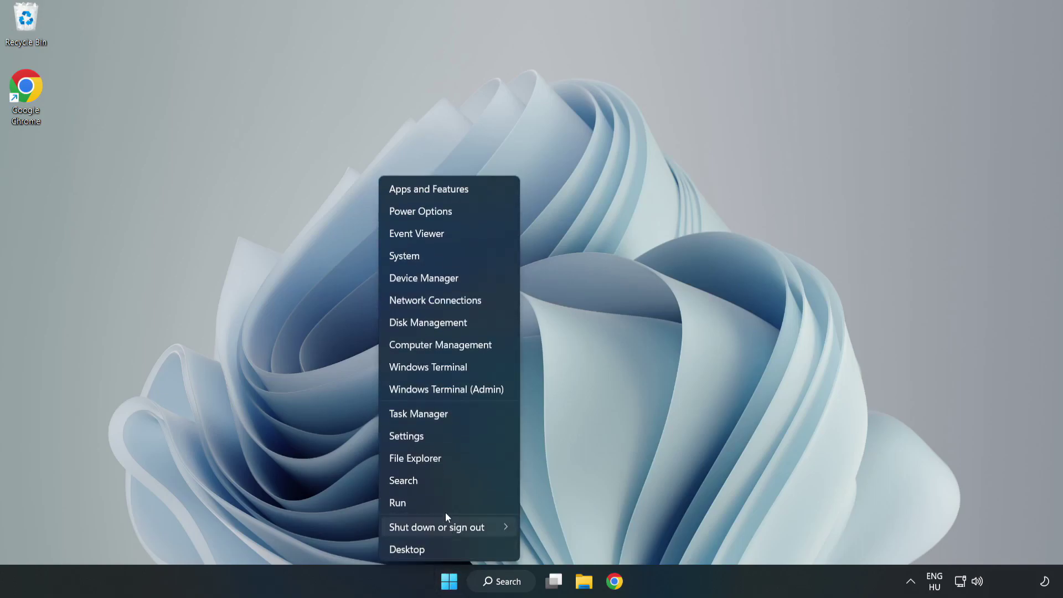
# Disable Cortana, Microsoft Edge, Microsoft Teams and Phone Link as startup apps in Task Manager.
pyautogui.click(449, 416)
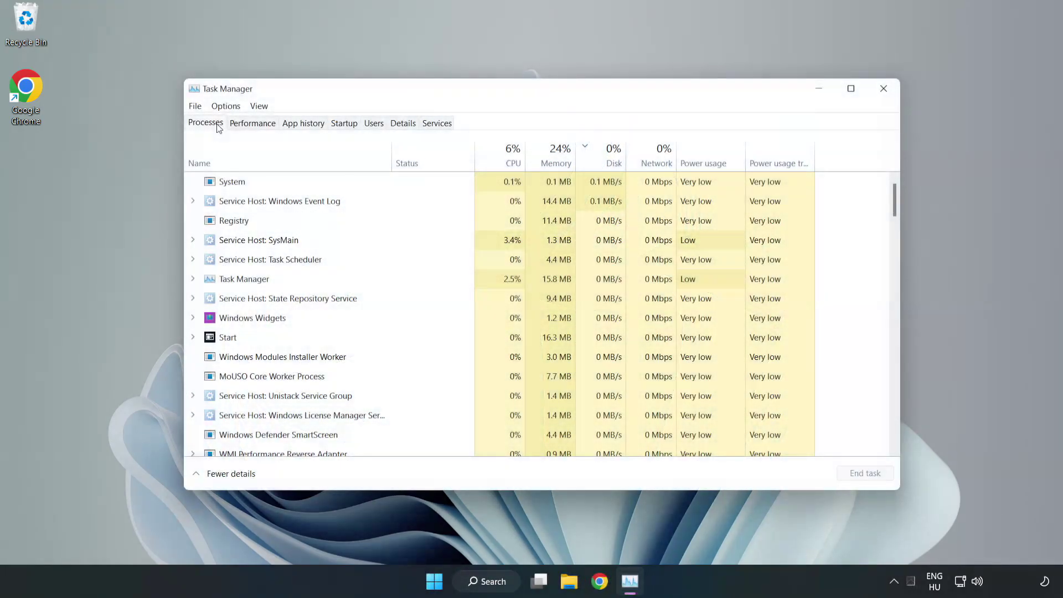
pyautogui.click(345, 126)
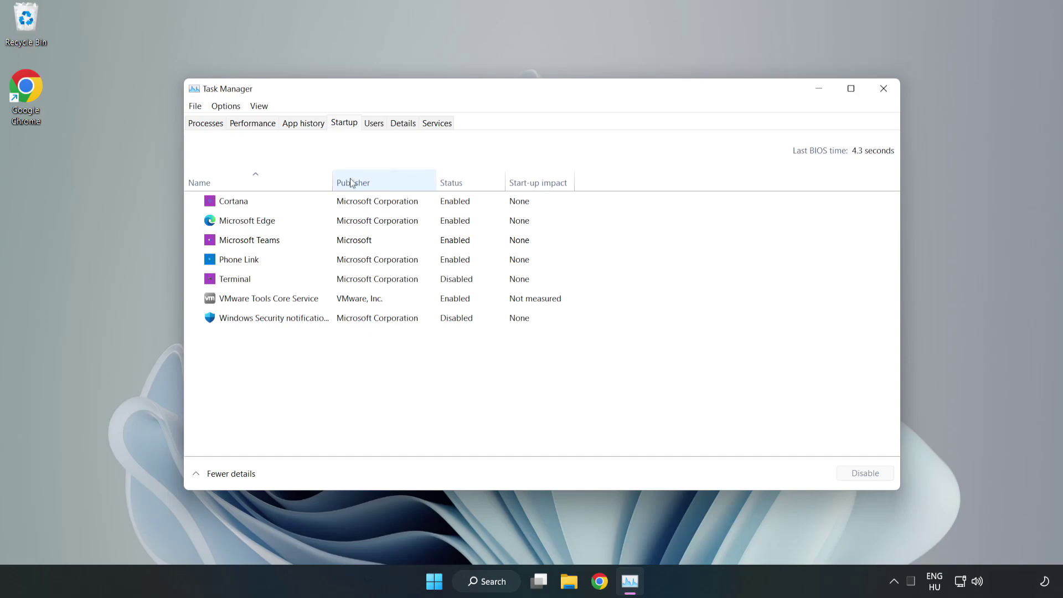
pyautogui.click(370, 208)
pyautogui.click(861, 473)
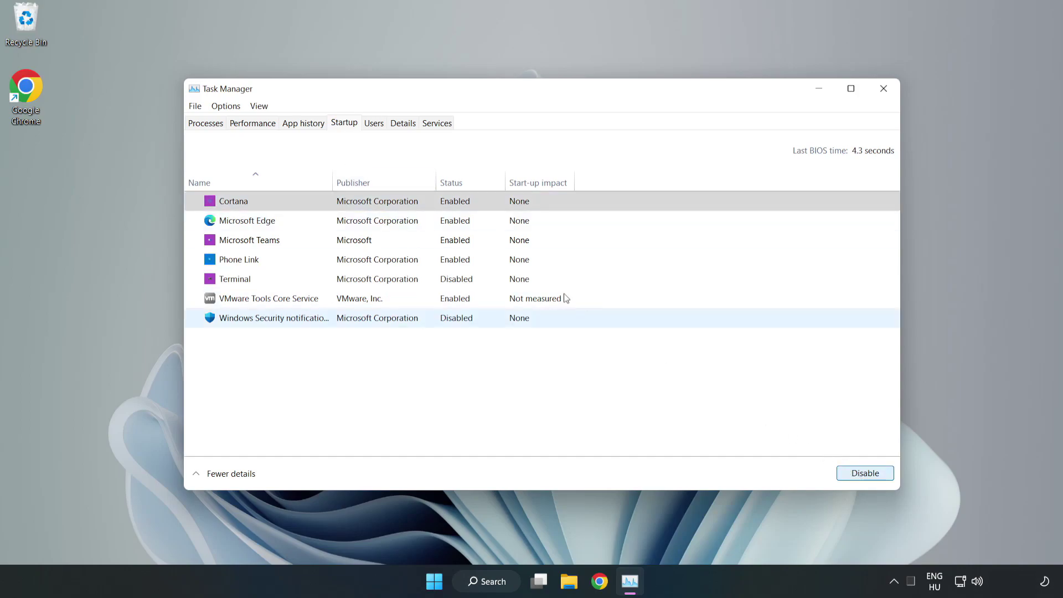
pyautogui.click(462, 221)
pyautogui.click(861, 474)
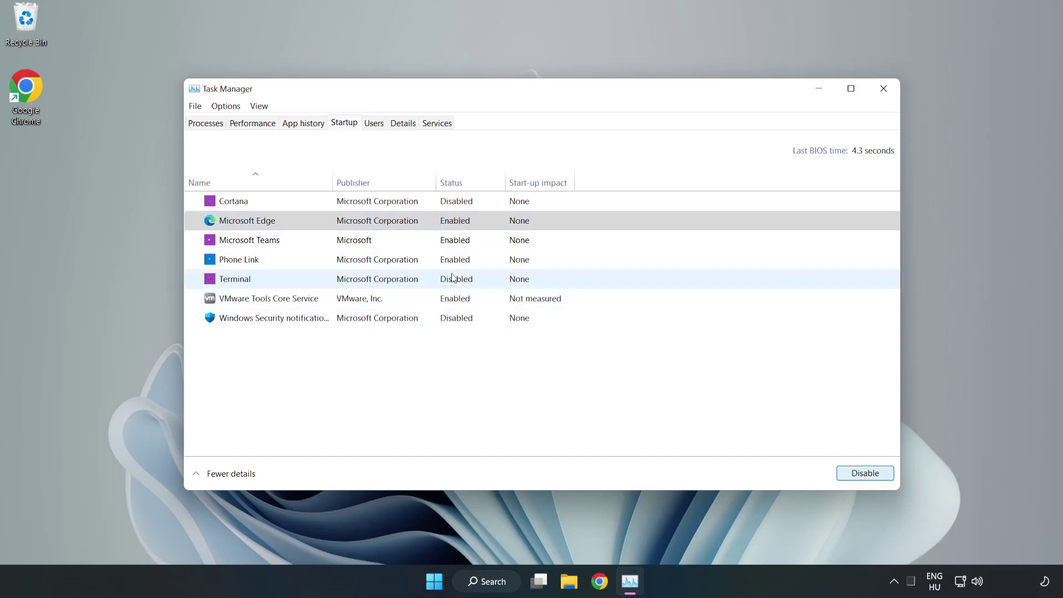
pyautogui.click(361, 240)
pyautogui.click(861, 473)
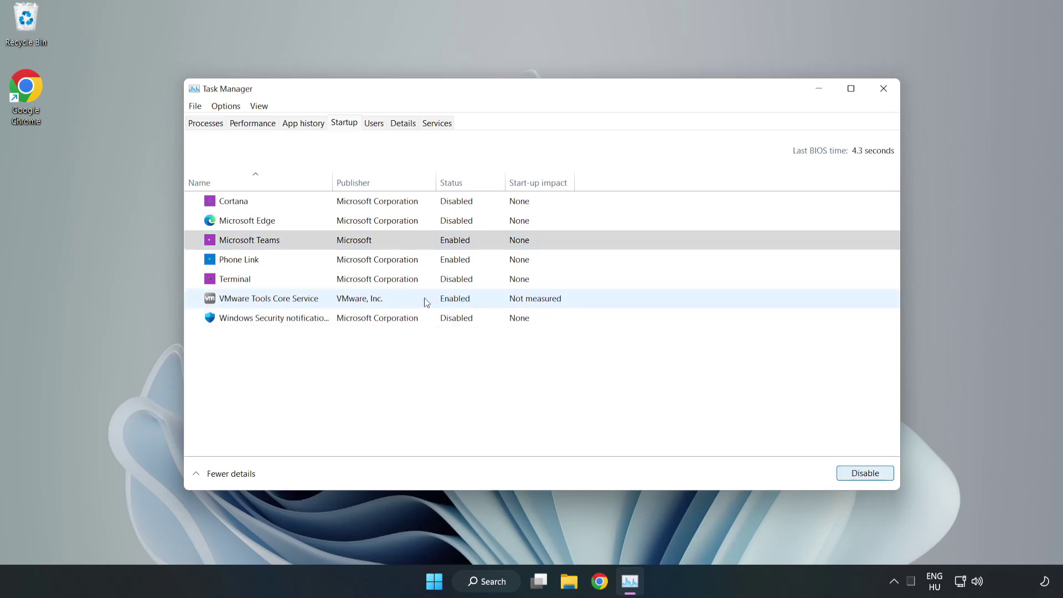
pyautogui.click(353, 260)
pyautogui.click(885, 475)
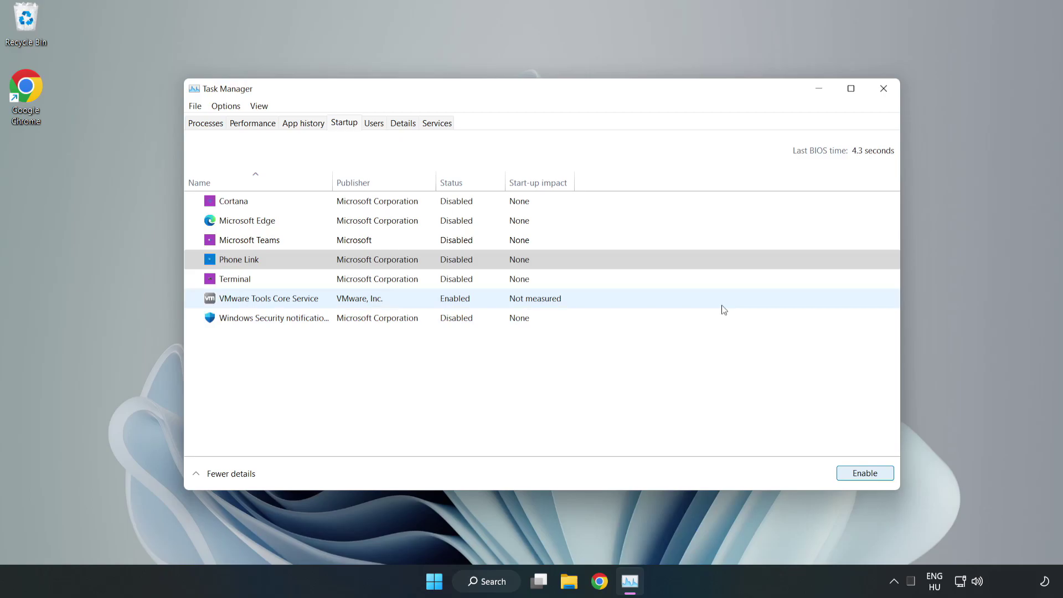
pyautogui.click(885, 90)
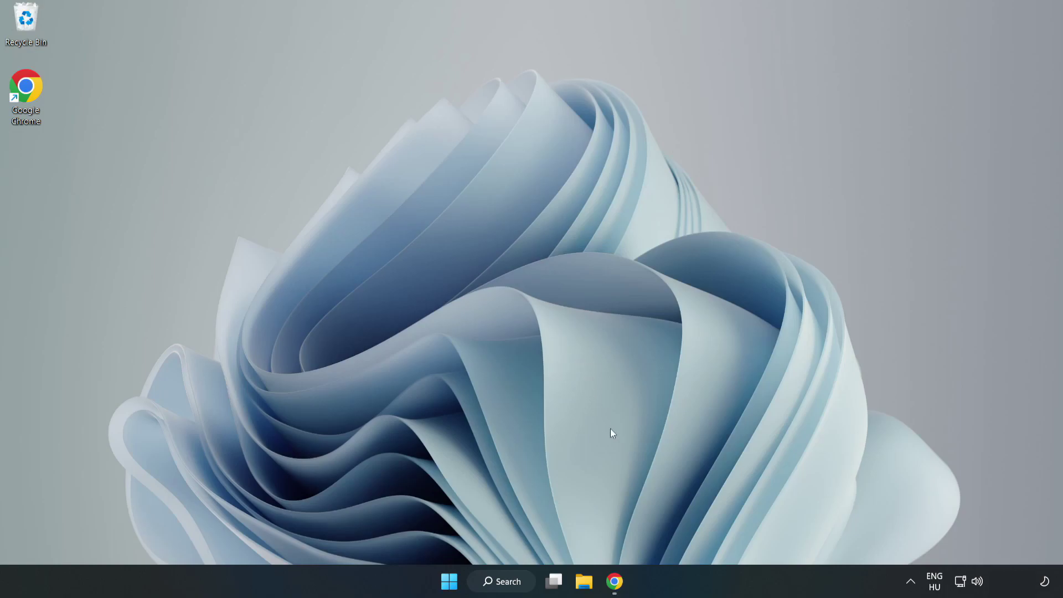
# Return to the browser's DirectX page and download the DirectX End-User Runtime web installer.
pyautogui.click(612, 586)
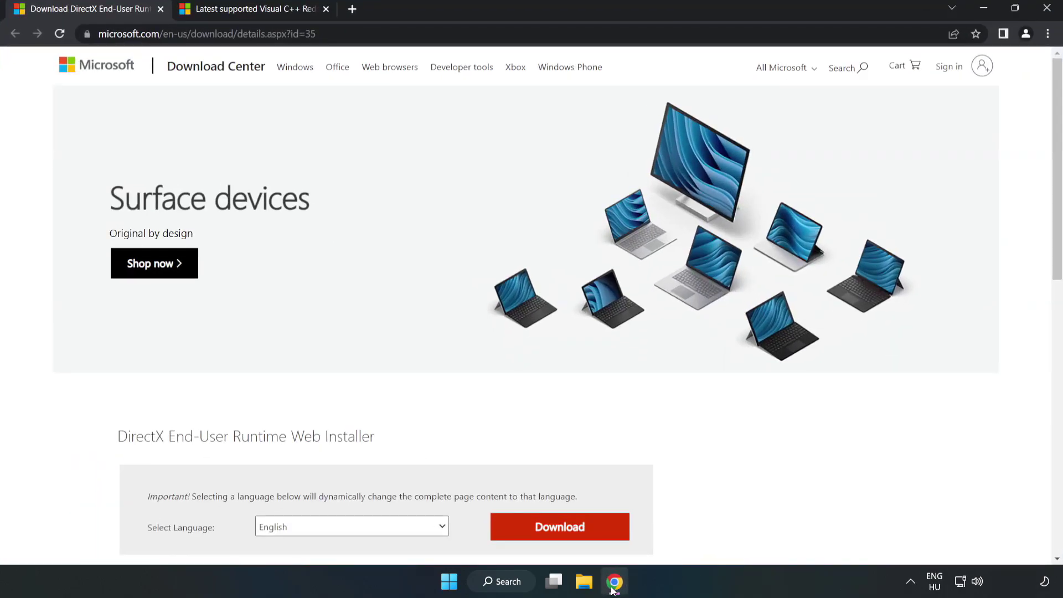
pyautogui.click(329, 34)
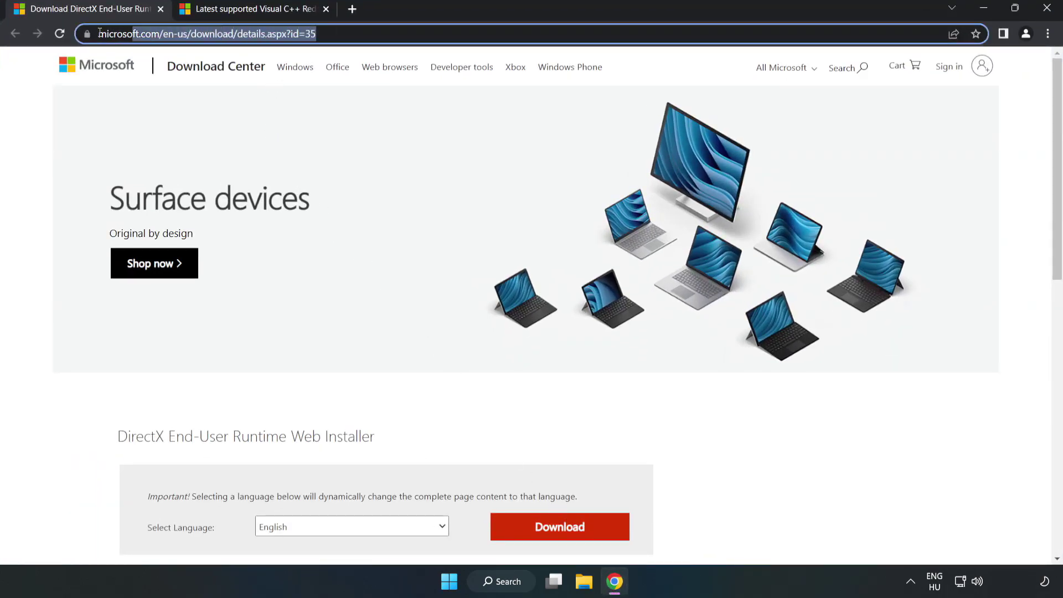
pyautogui.moveTo(315, 34); pyautogui.dragTo(145, 34)
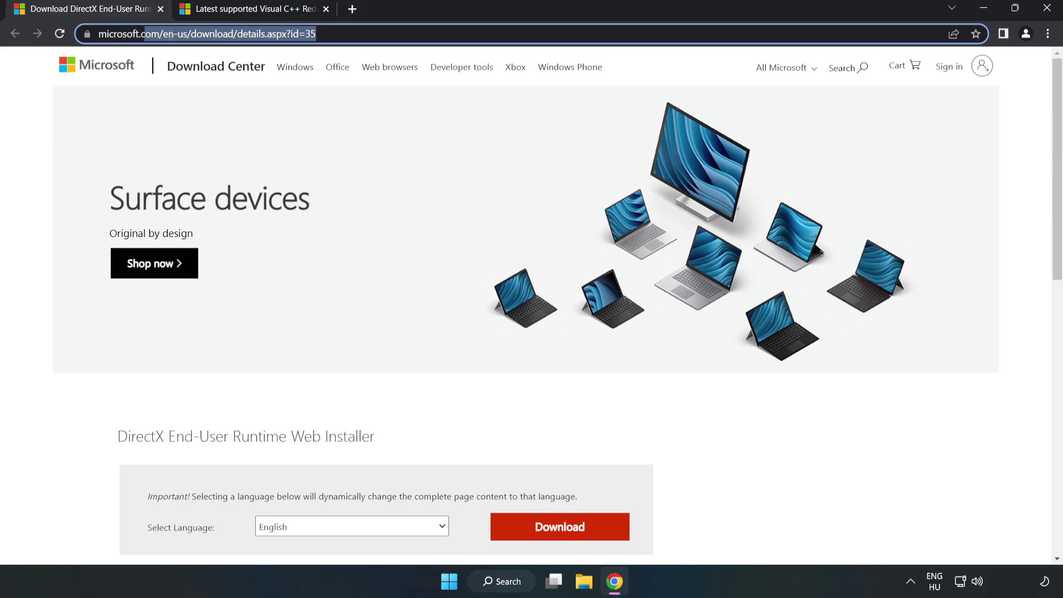
pyautogui.click(43, 126)
pyautogui.scroll(-3, 537, 366)
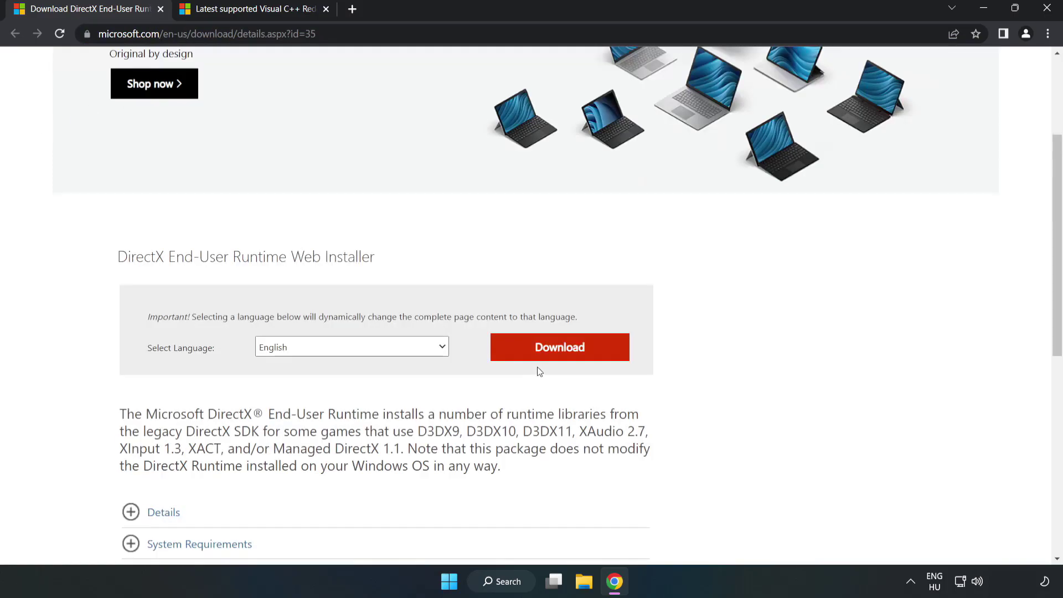
pyautogui.click(564, 356)
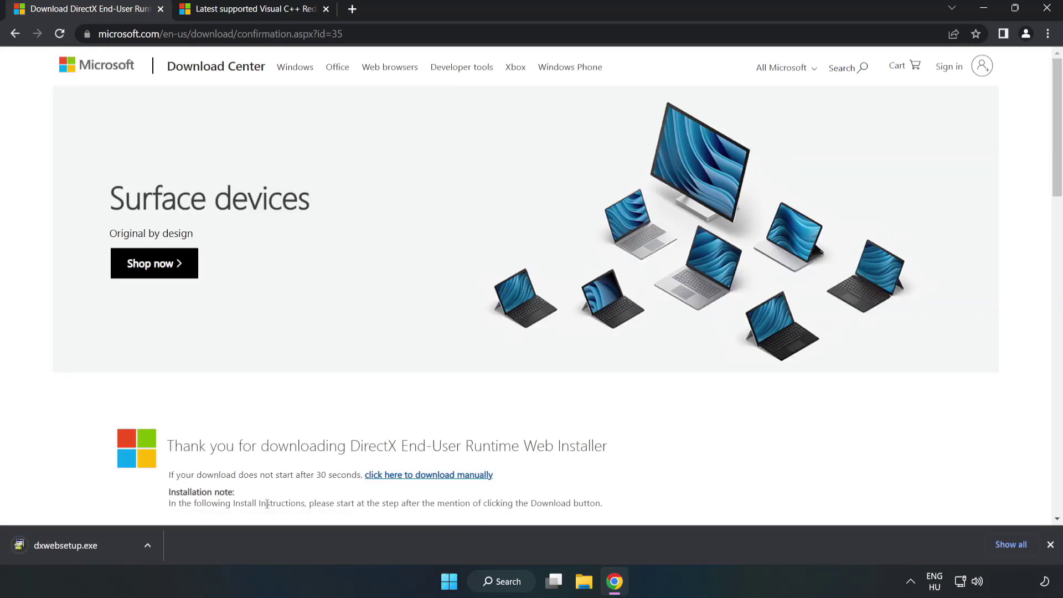
# Run dxwebsetup.exe, accept the license, decline the Bing Bar and finish the DirectX setup.
pyautogui.click(78, 547)
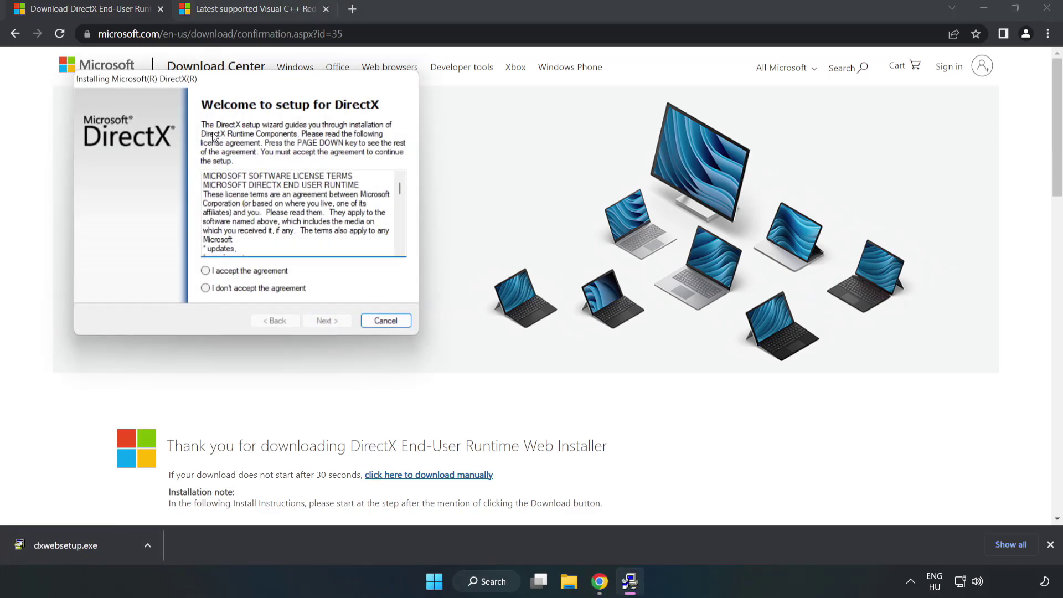
pyautogui.moveTo(242, 86); pyautogui.dragTo(518, 178)
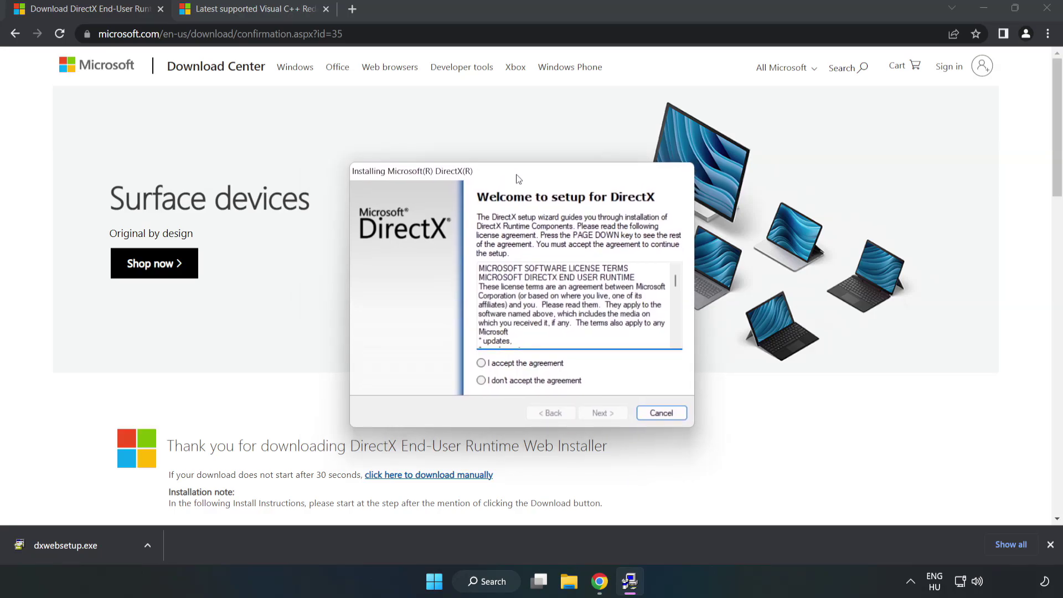
pyautogui.moveTo(675, 281); pyautogui.dragTo(667, 349)
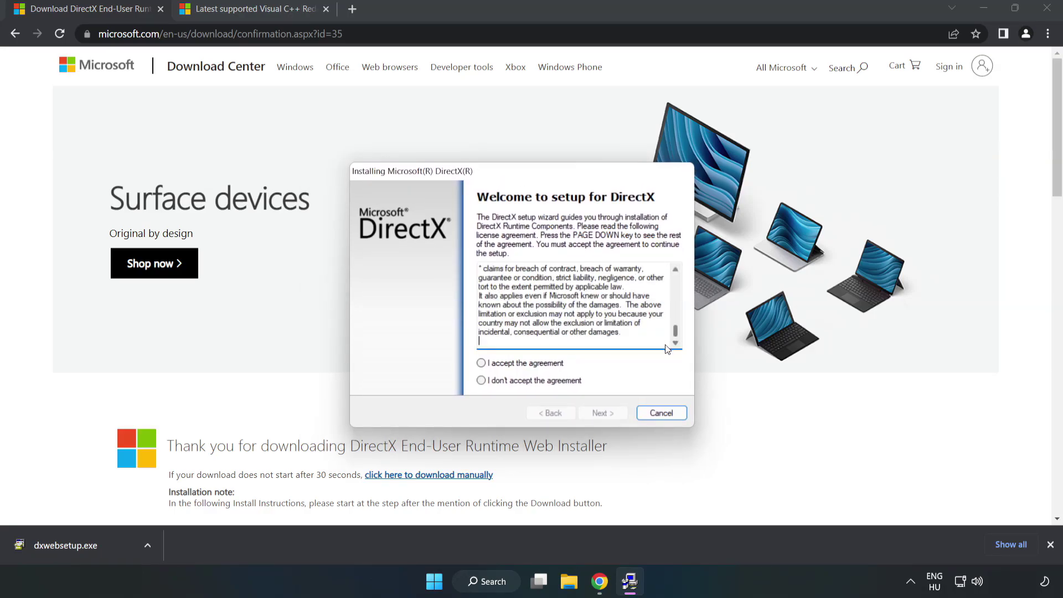
pyautogui.click(491, 365)
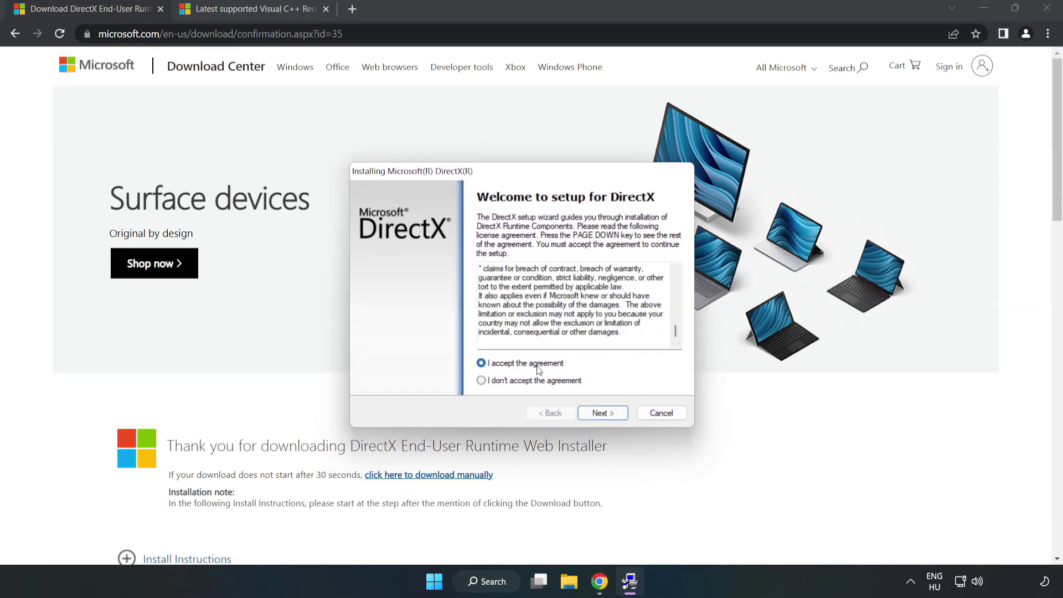
pyautogui.click(603, 413)
pyautogui.click(474, 315)
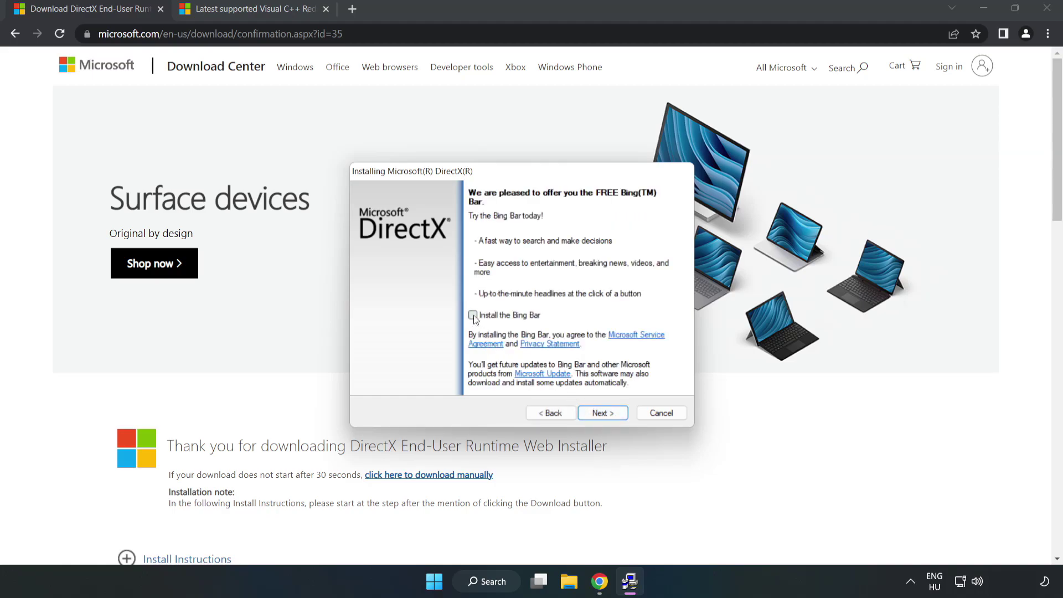
pyautogui.click(603, 413)
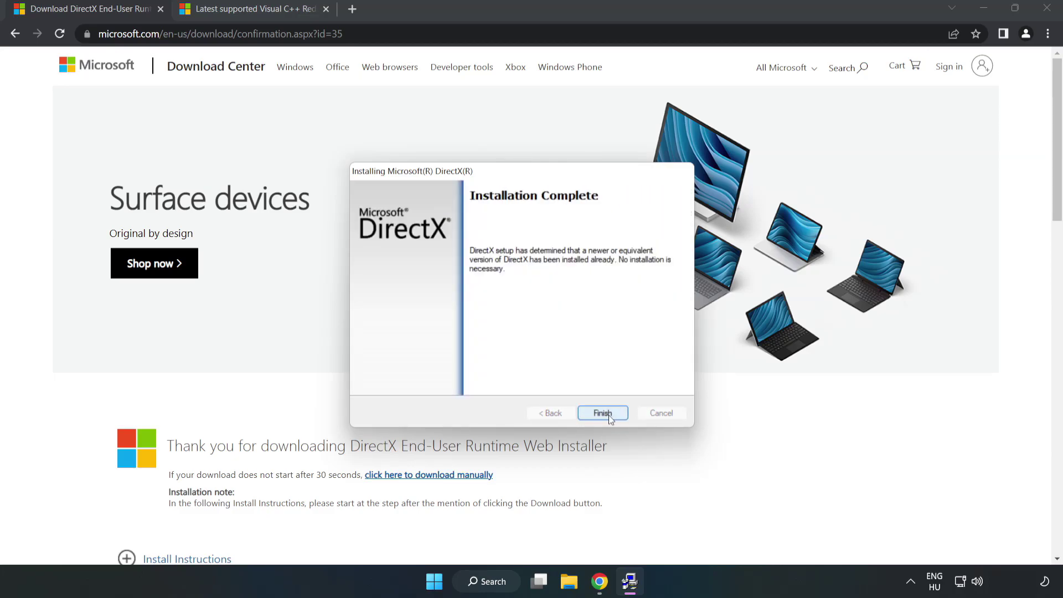
pyautogui.click(609, 414)
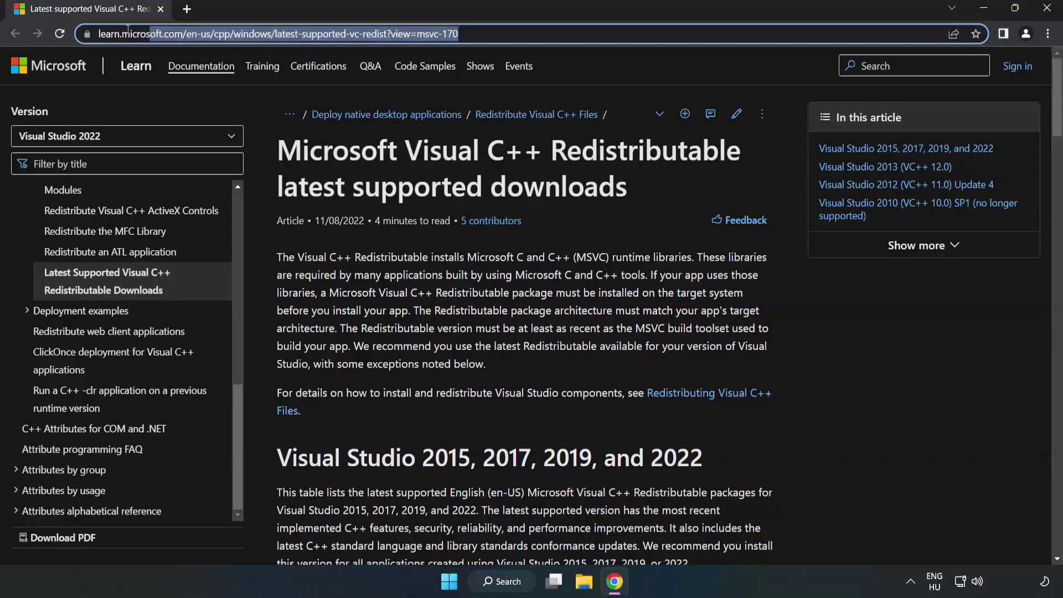
pyautogui.click(547, 35)
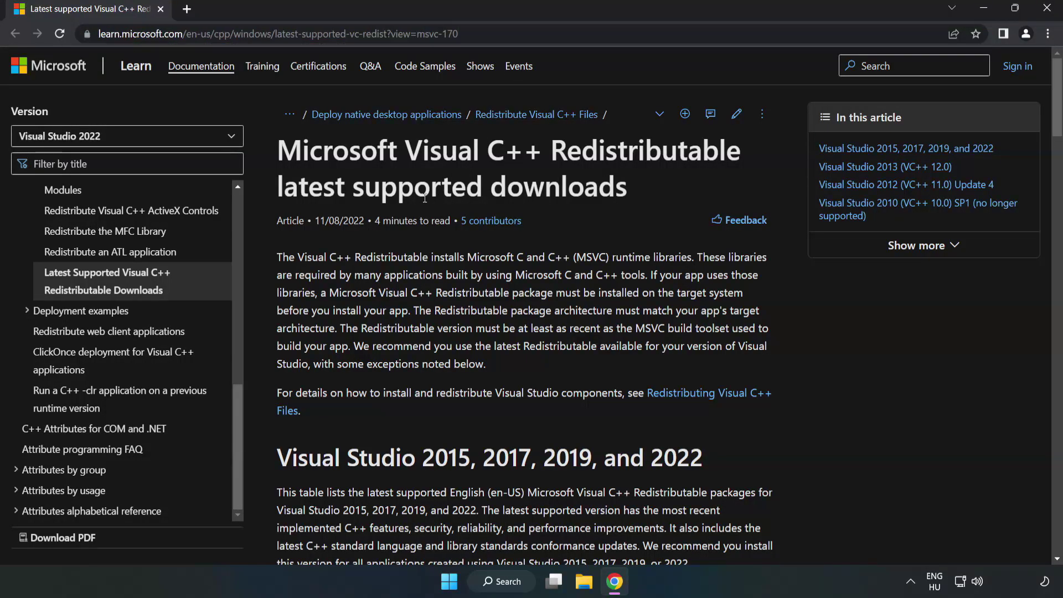
pyautogui.scroll(-3, 426, 202)
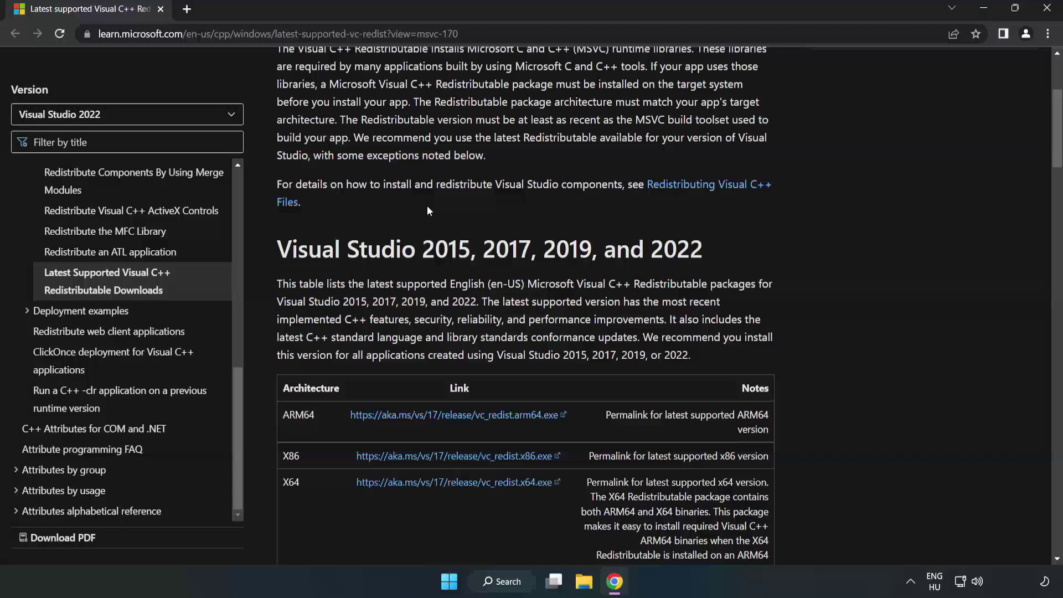
pyautogui.scroll(-3, 427, 211)
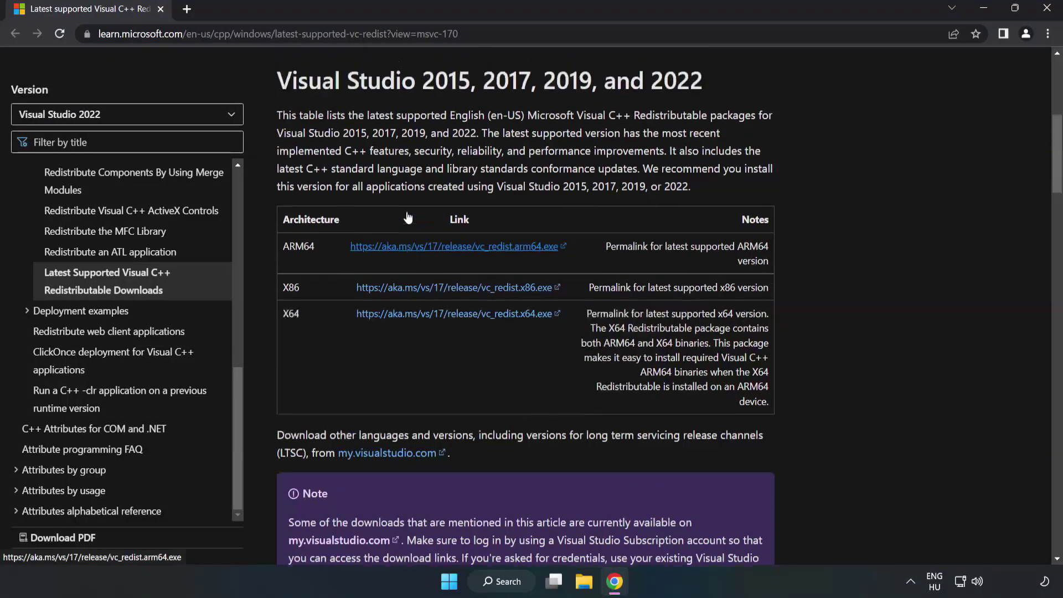
pyautogui.scroll(1, 408, 217)
pyautogui.moveTo(277, 110); pyautogui.dragTo(704, 119)
pyautogui.click(471, 247)
pyautogui.click(428, 276)
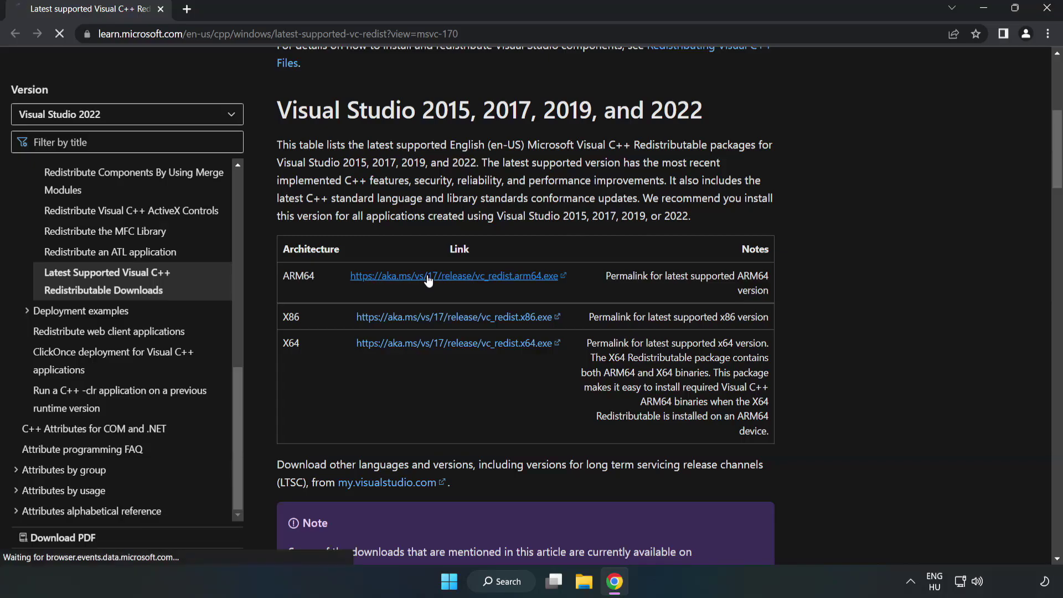
pyautogui.click(434, 318)
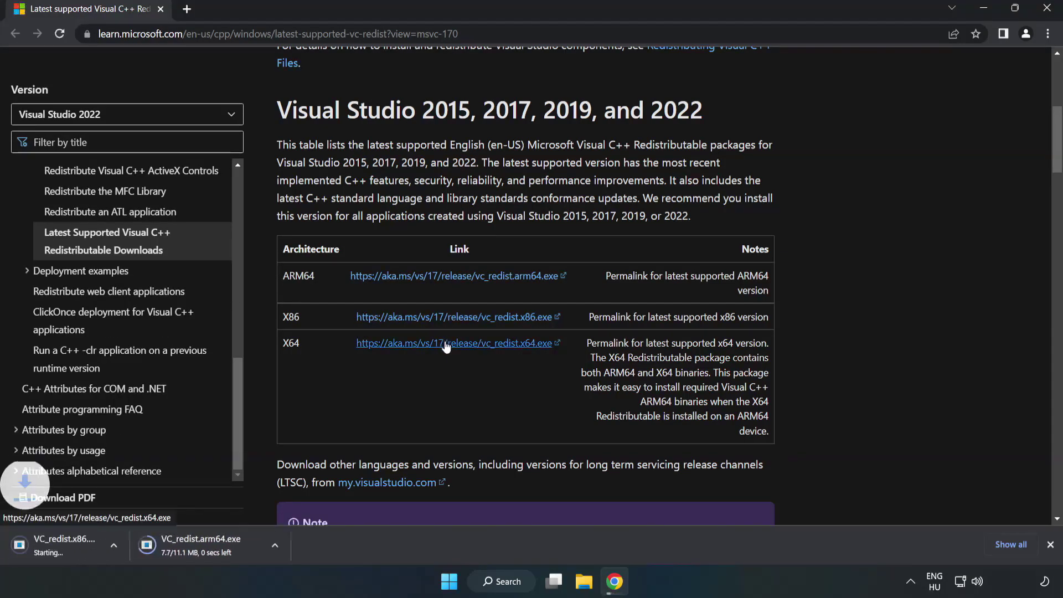
pyautogui.click(445, 344)
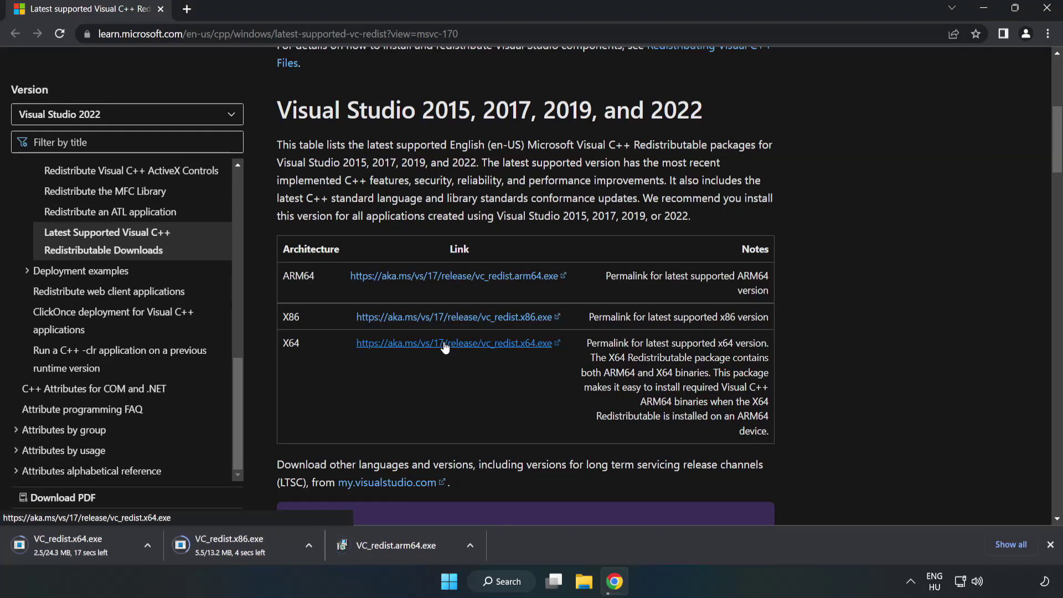
# Attempt the ARM64 redistributable install, dismiss its unsupported failure, and launch VC_redist.x86.exe.
pyautogui.click(407, 546)
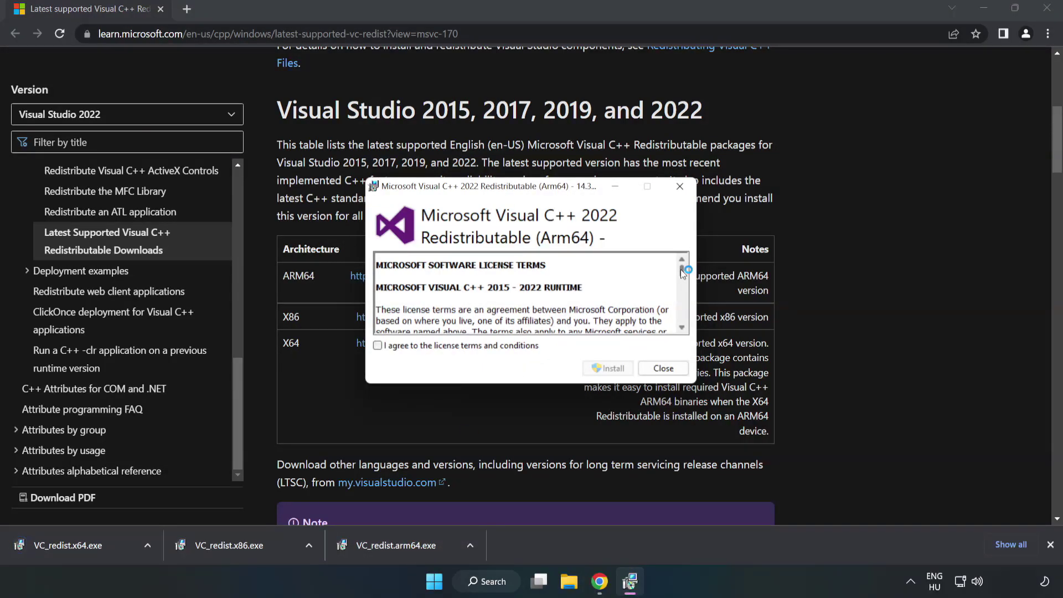
pyautogui.moveTo(682, 270); pyautogui.dragTo(683, 321)
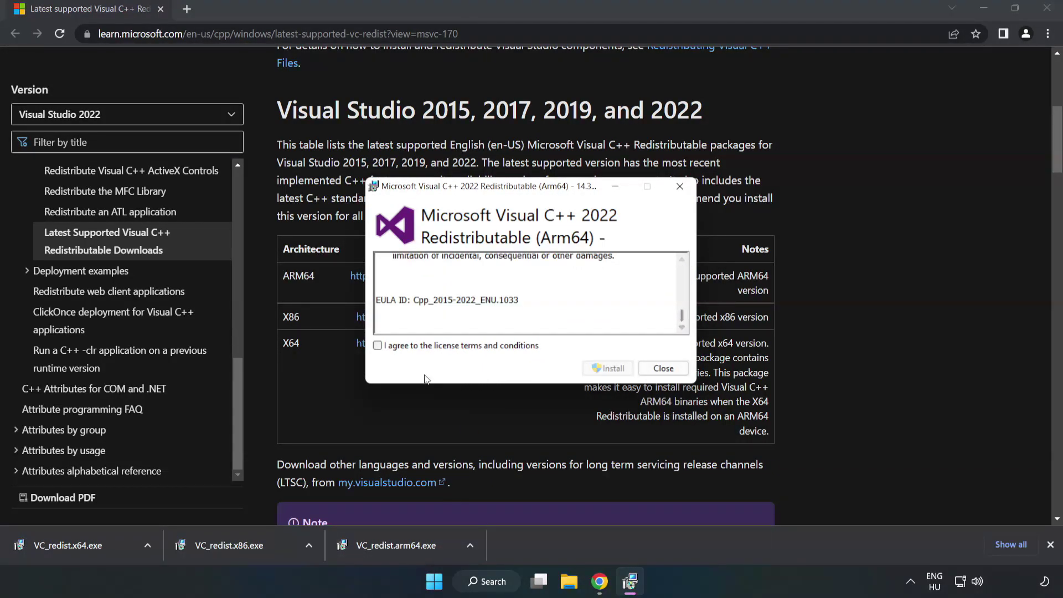
pyautogui.click(378, 346)
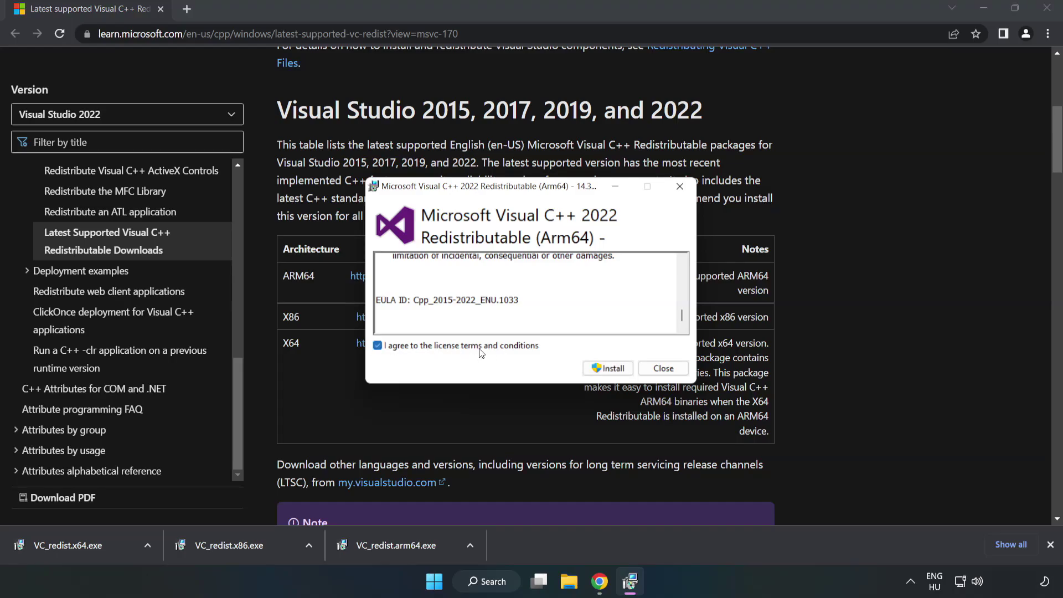
pyautogui.click(609, 368)
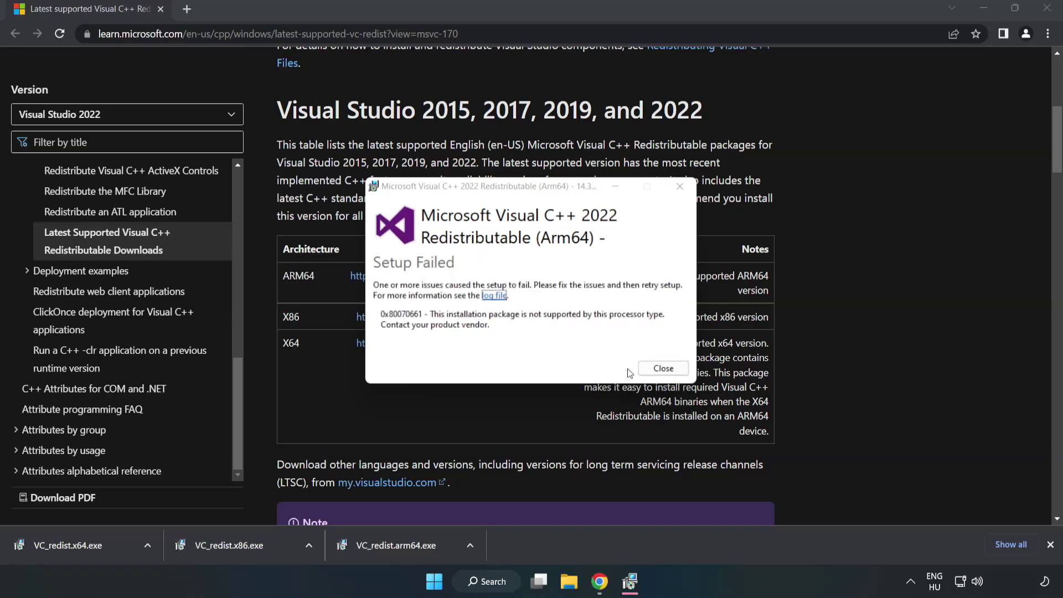
pyautogui.click(662, 369)
pyautogui.click(235, 543)
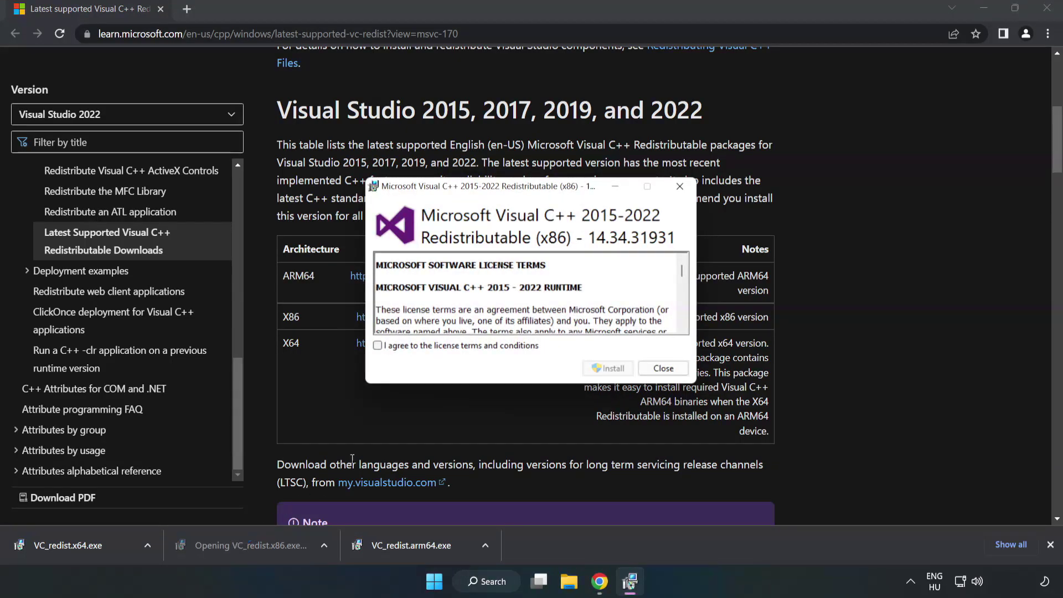
pyautogui.moveTo(684, 272); pyautogui.dragTo(685, 328)
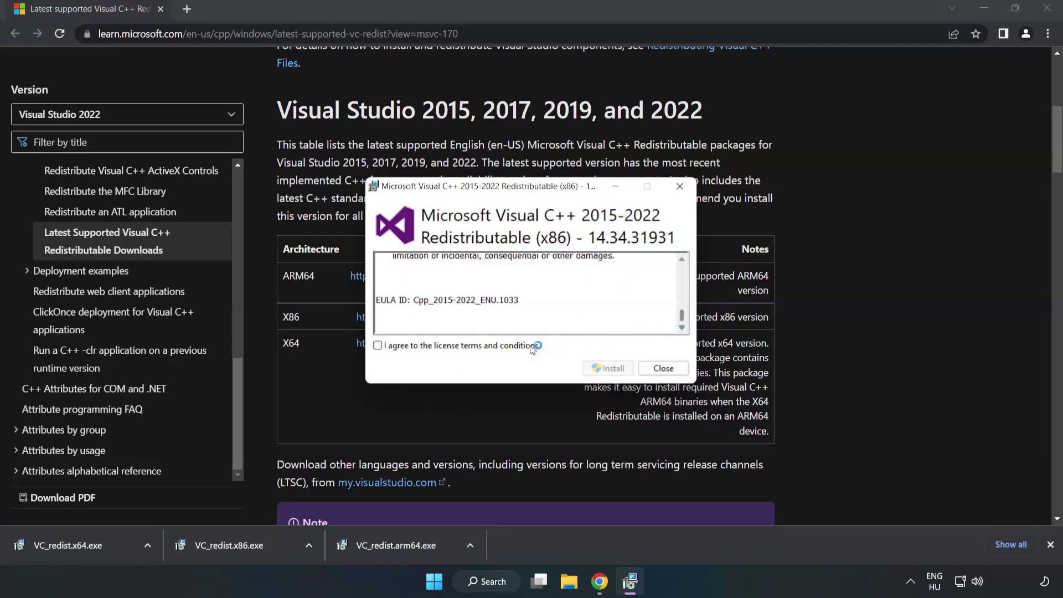
pyautogui.click(378, 346)
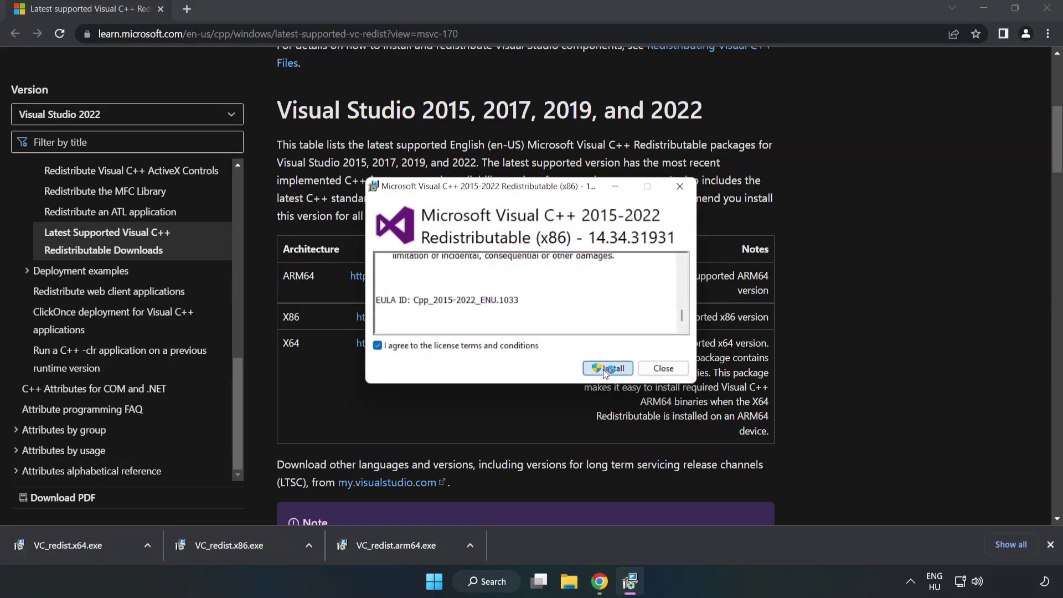
pyautogui.click(604, 369)
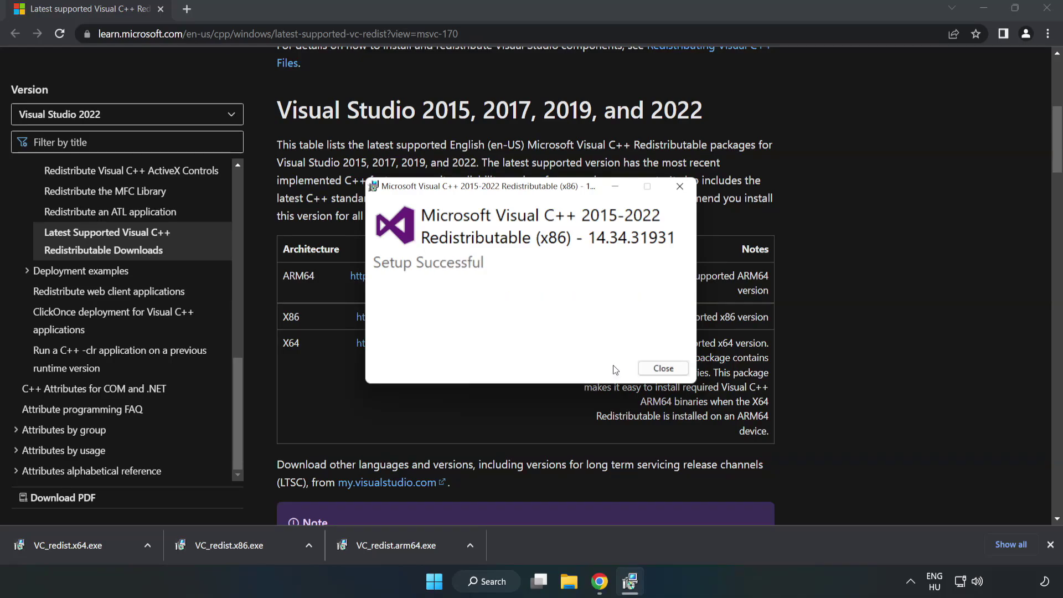
pyautogui.click(657, 369)
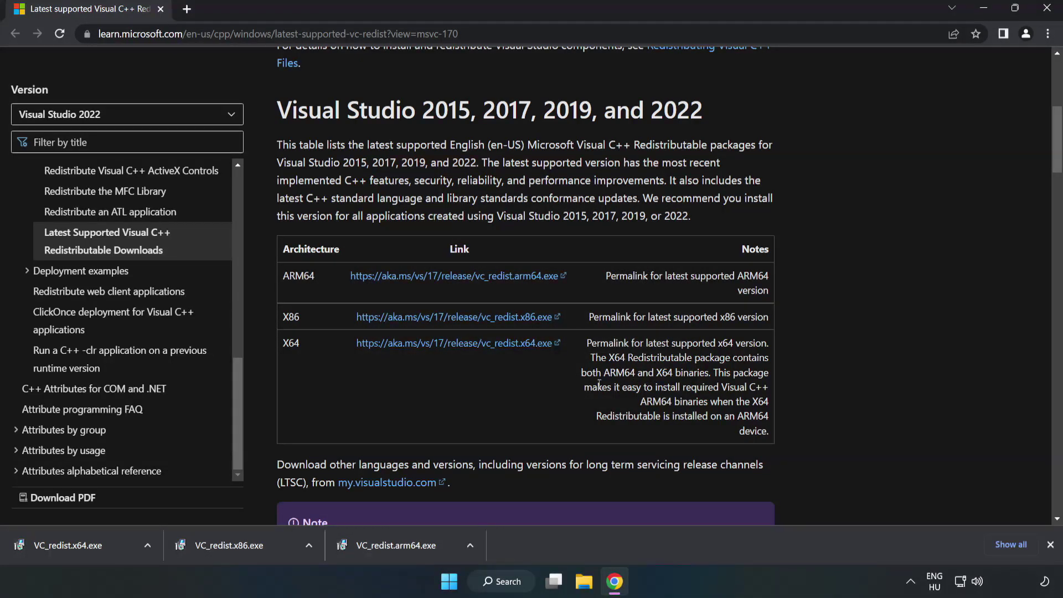
pyautogui.click(57, 543)
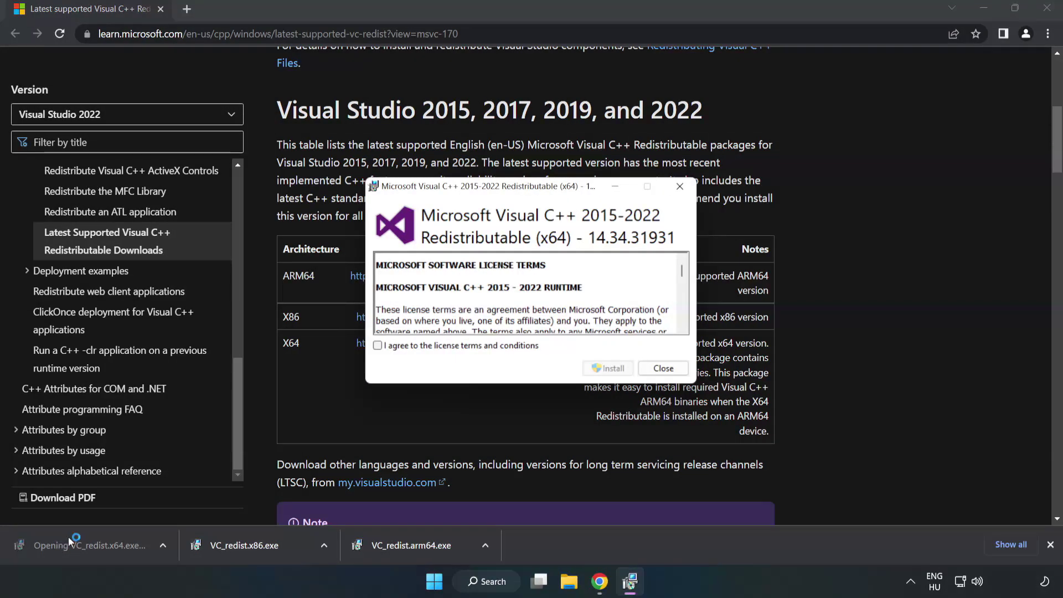
pyautogui.moveTo(682, 274); pyautogui.dragTo(683, 321)
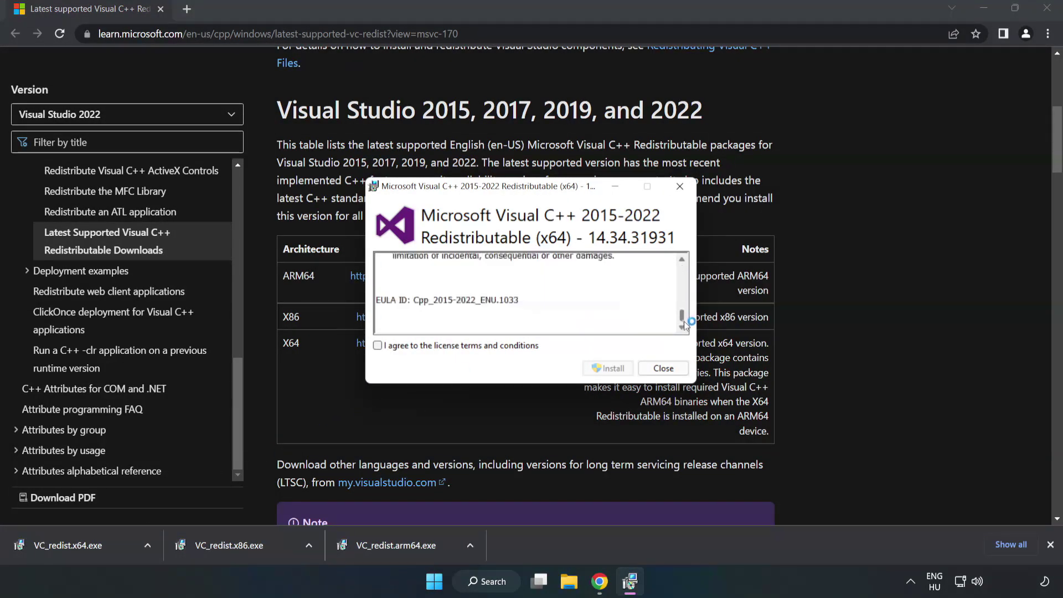
pyautogui.click(379, 346)
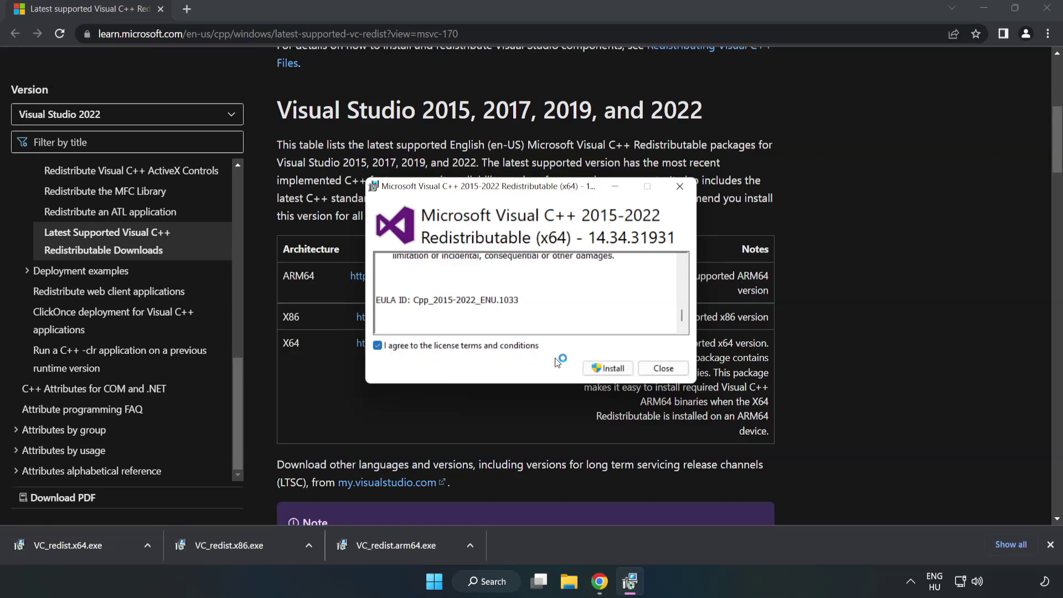
pyautogui.click(603, 367)
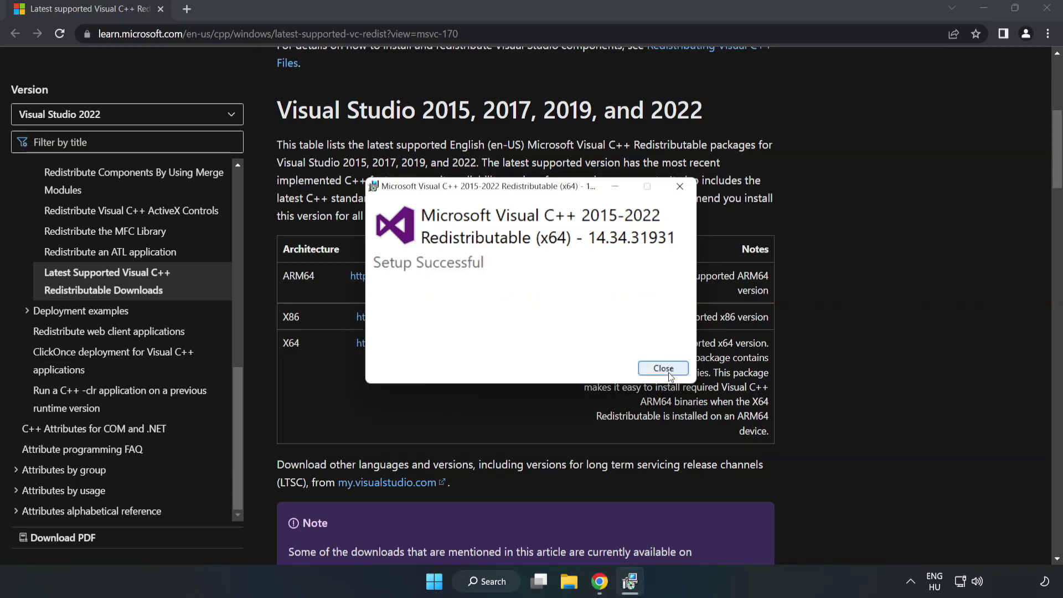
pyautogui.click(663, 368)
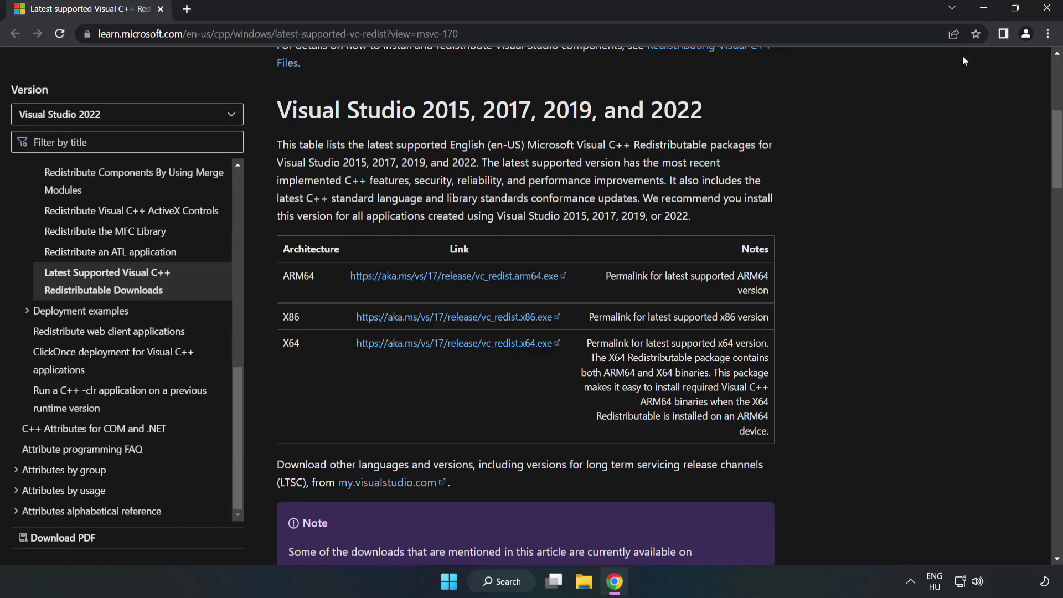
# Close Chrome and launch Command Prompt as administrator via a 'cmd' search.
pyautogui.click(1049, 14)
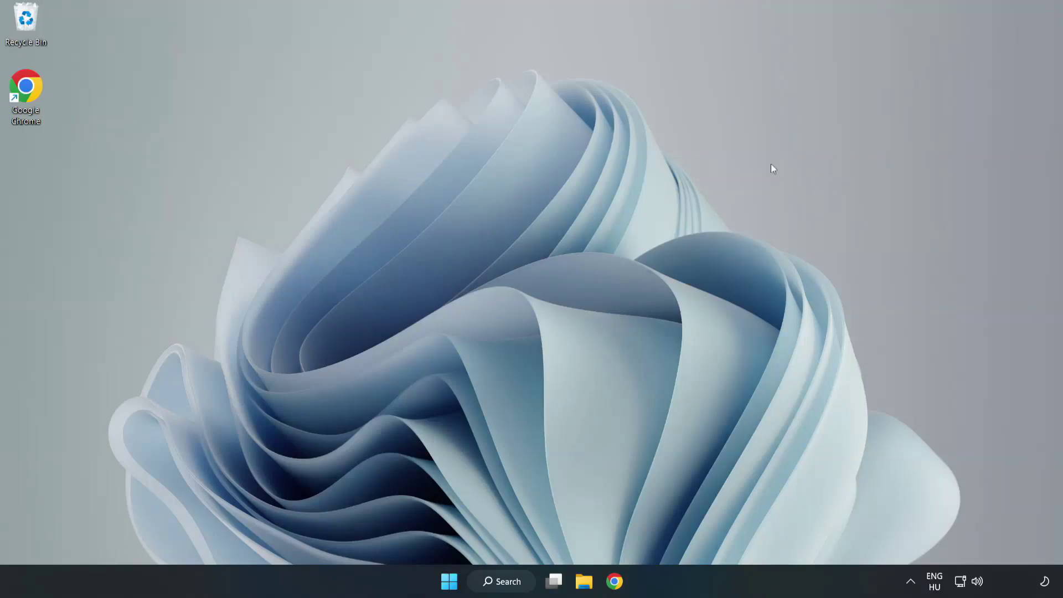
pyautogui.click(515, 581)
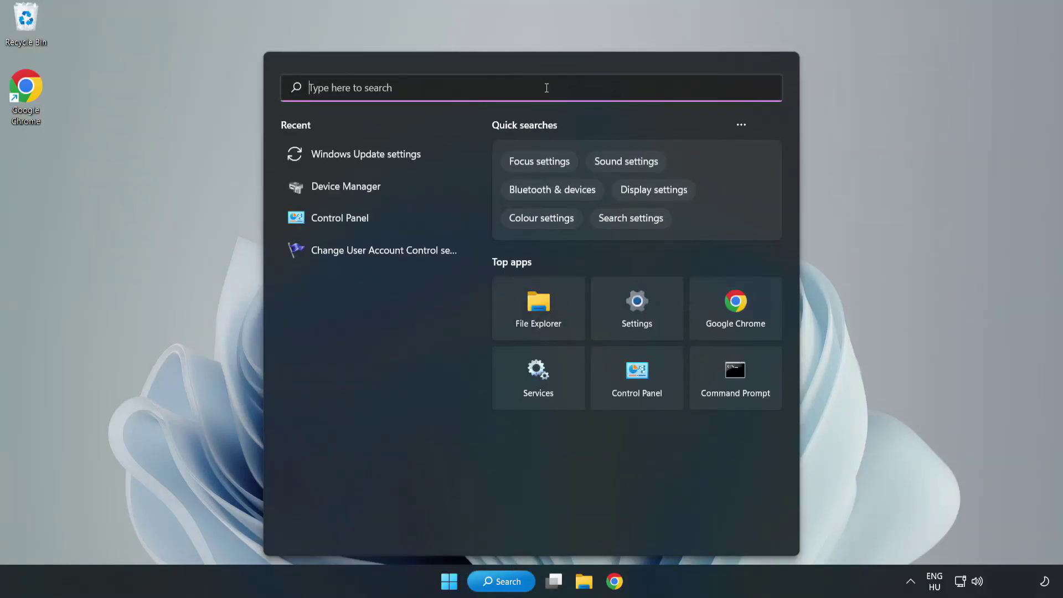
pyautogui.write('cmd')
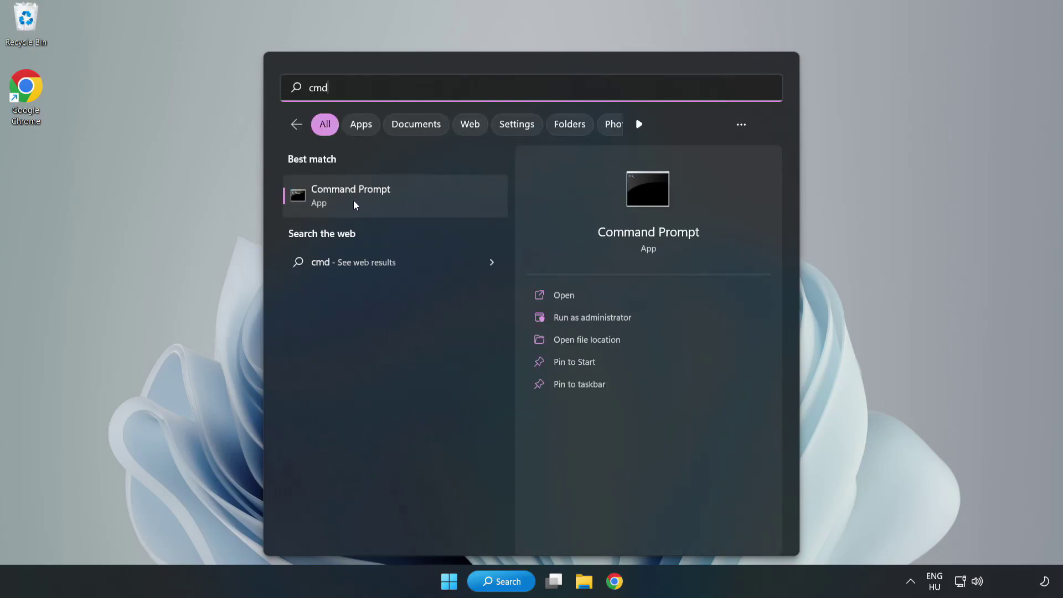
pyautogui.rightClick(418, 201)
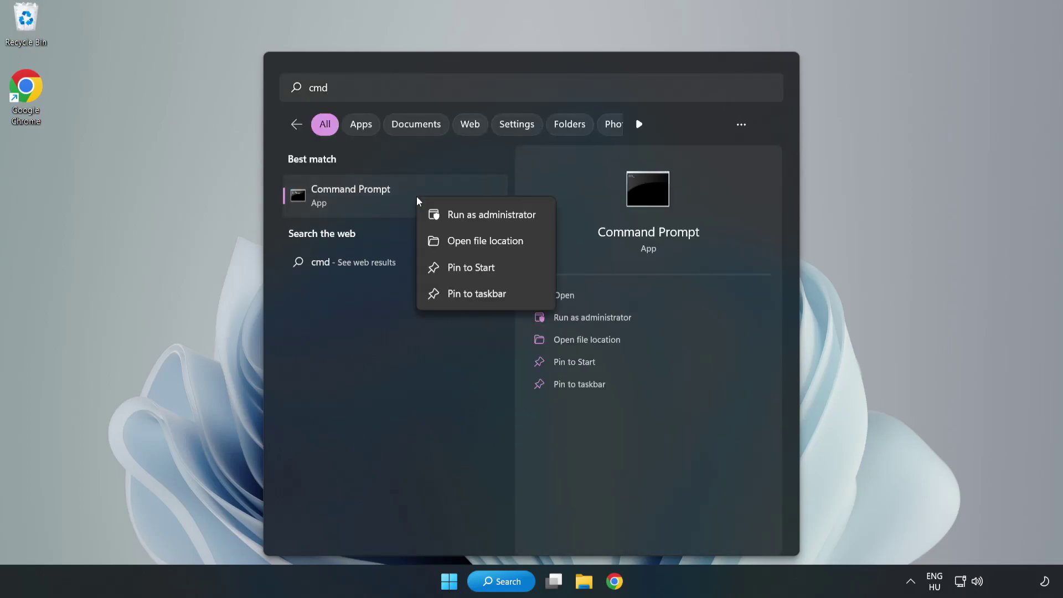
pyautogui.click(460, 216)
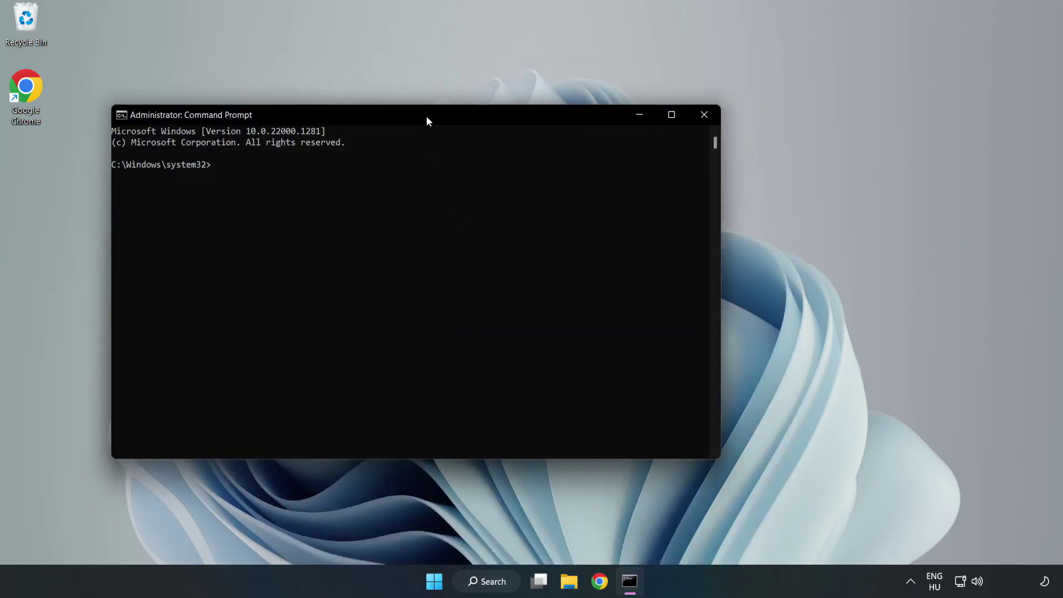
# Run 'sfc /scannow' in the elevated Command Prompt to verify system files.
pyautogui.moveTo(427, 118); pyautogui.dragTo(541, 122)
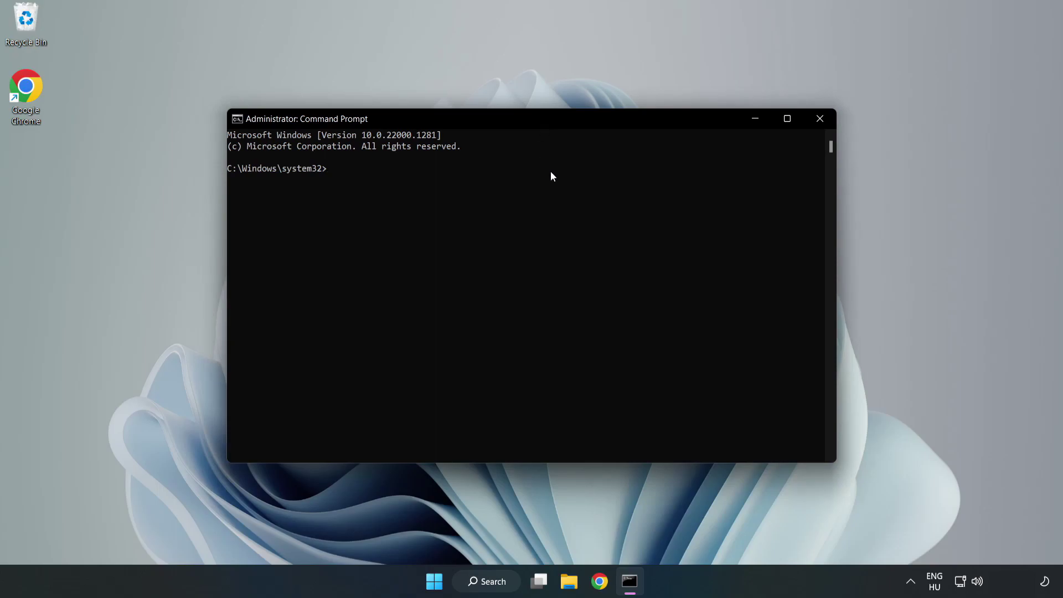
pyautogui.write('sfc ')
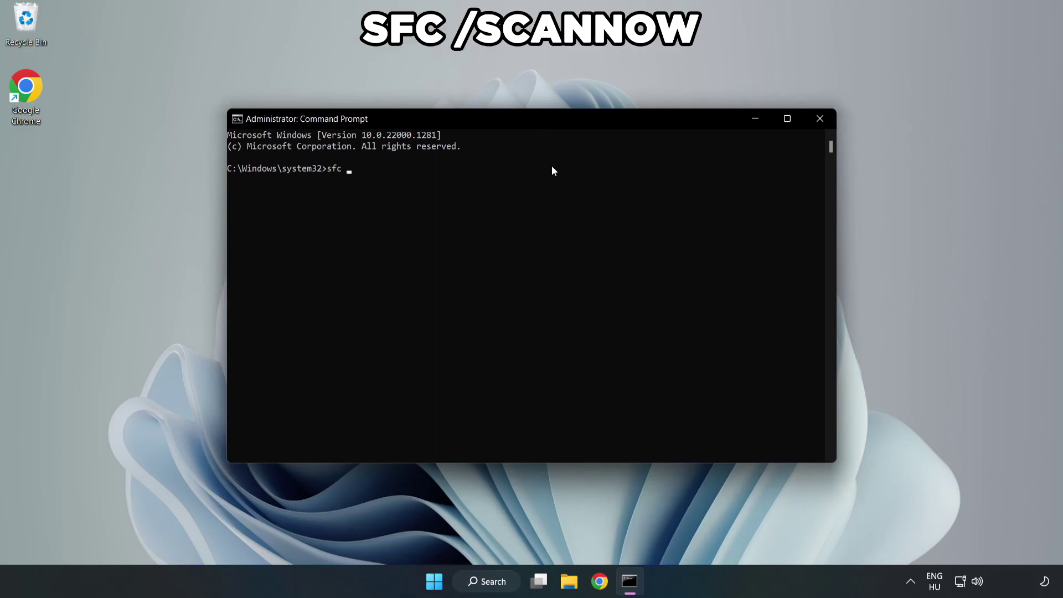
pyautogui.write('/scannow')
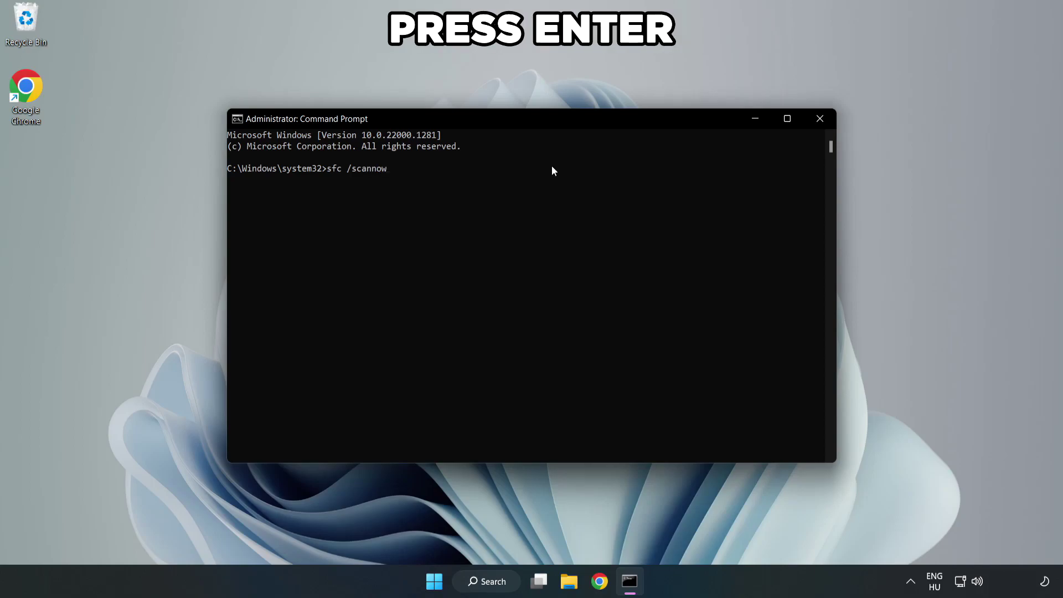
pyautogui.press('Return')
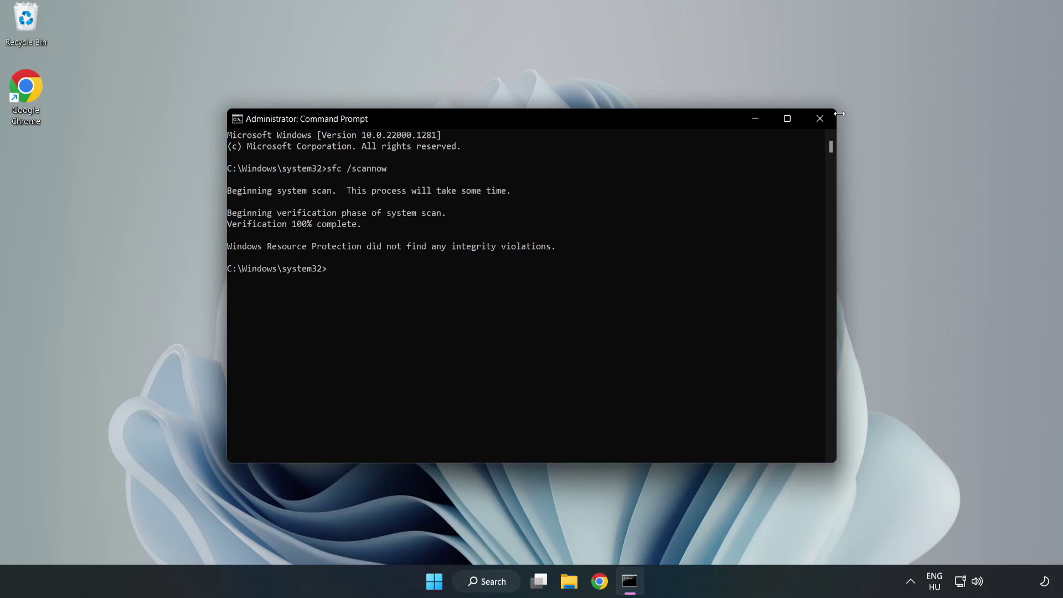
# Close Command Prompt and bring up the Start menu's Sleep, Shut down and Restart options.
pyautogui.click(819, 121)
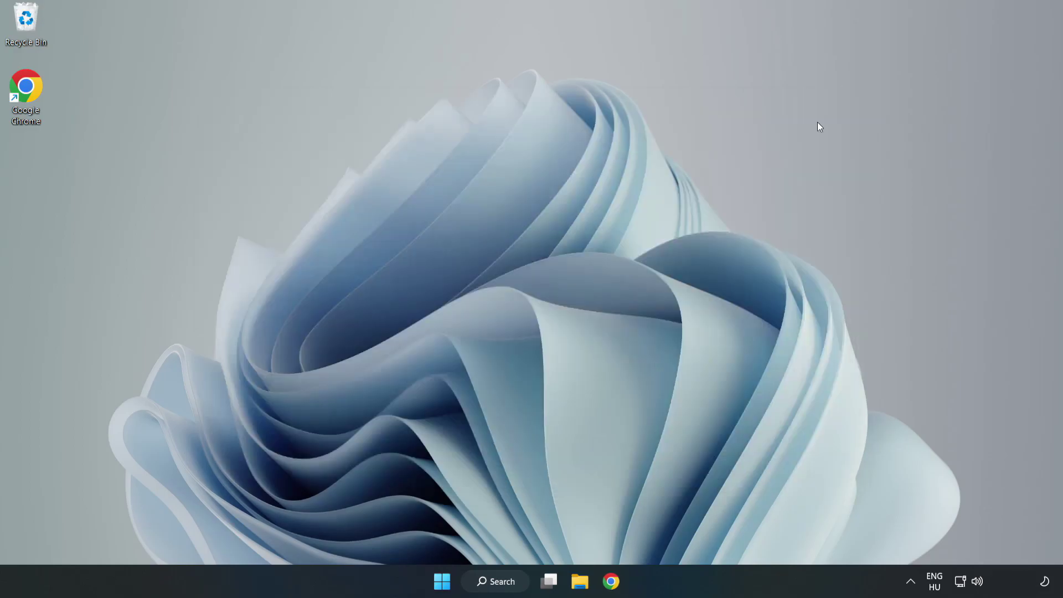
pyautogui.click(449, 581)
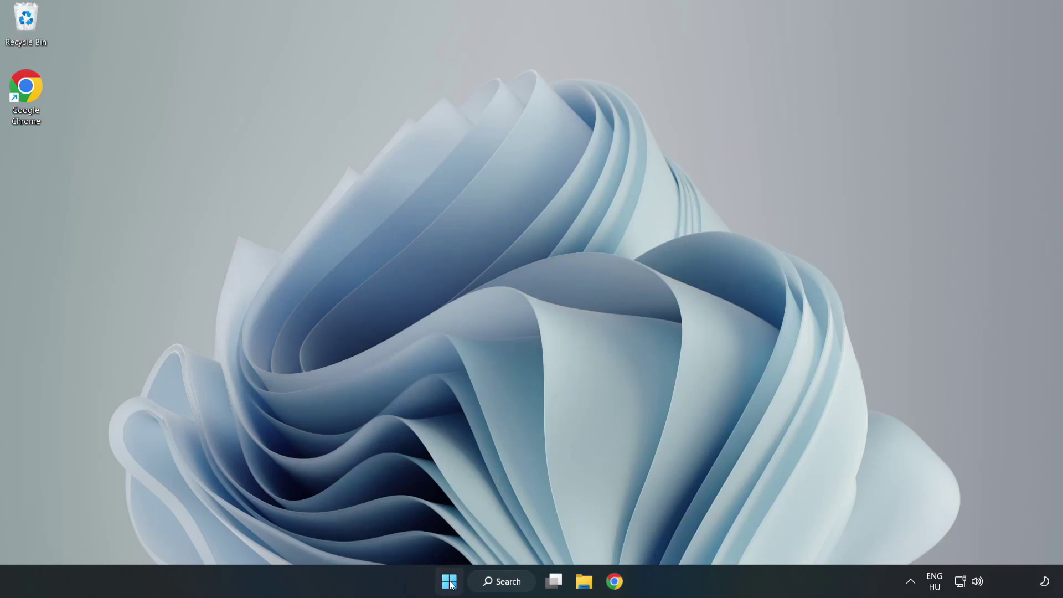
pyautogui.click(709, 533)
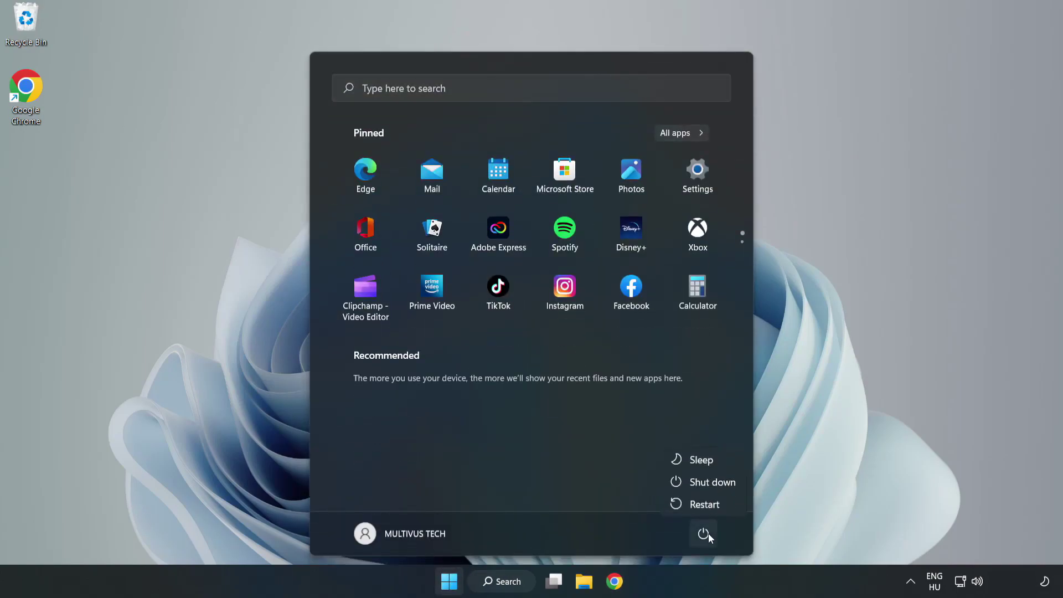